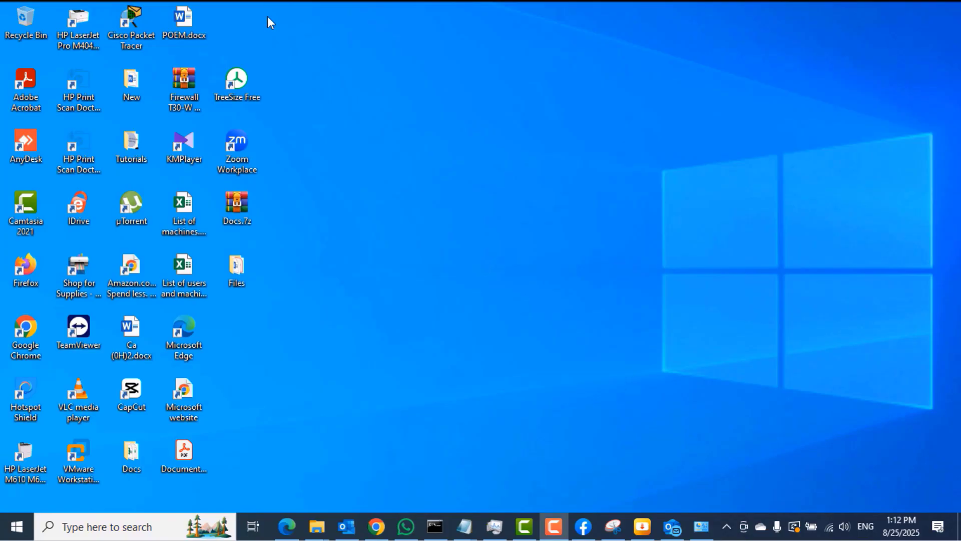
Step: Refresh the Windows desktop from its right-click menu
right_click(345, 59)
left_click(378, 97)
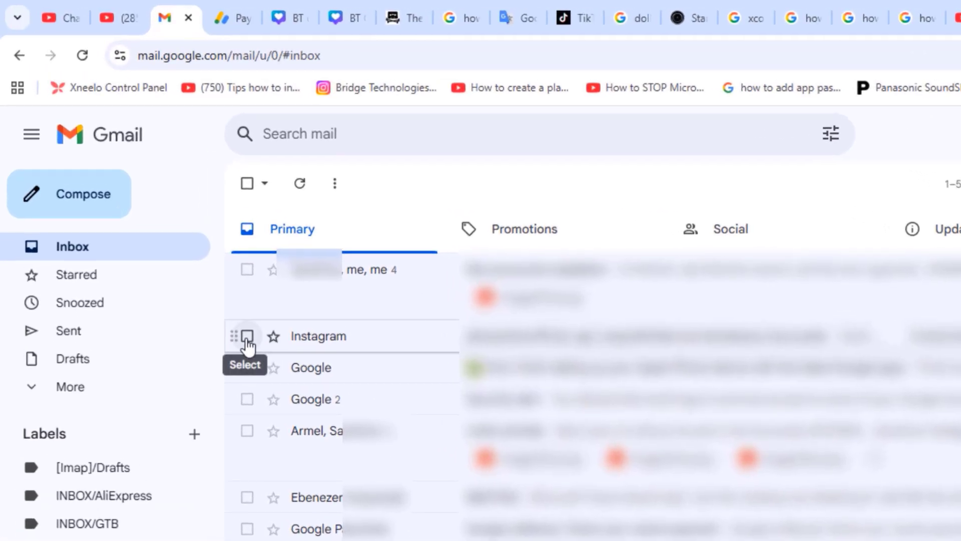
Step: Create a Gmail label named 'Instagram' as a top-level label, not nested under a parent
left_click(247, 336)
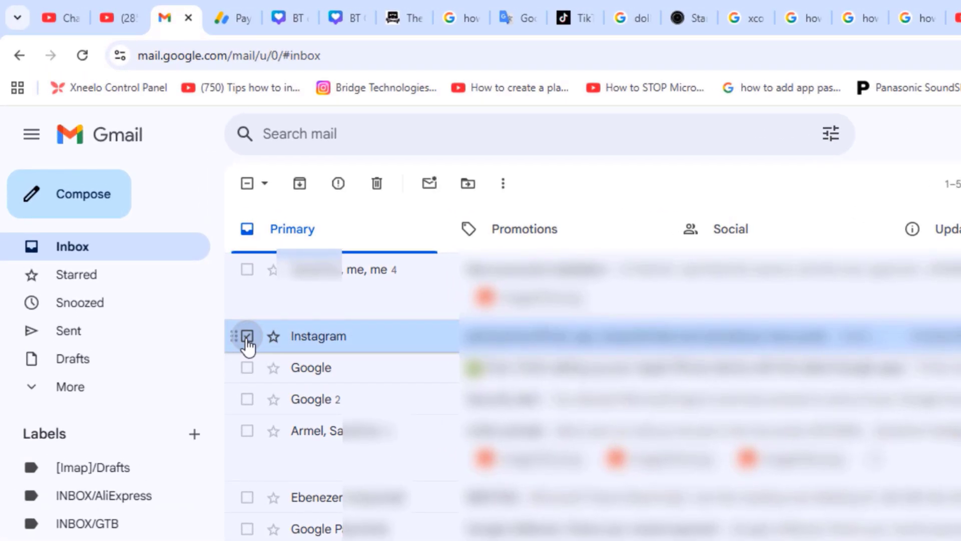
left_click(247, 337)
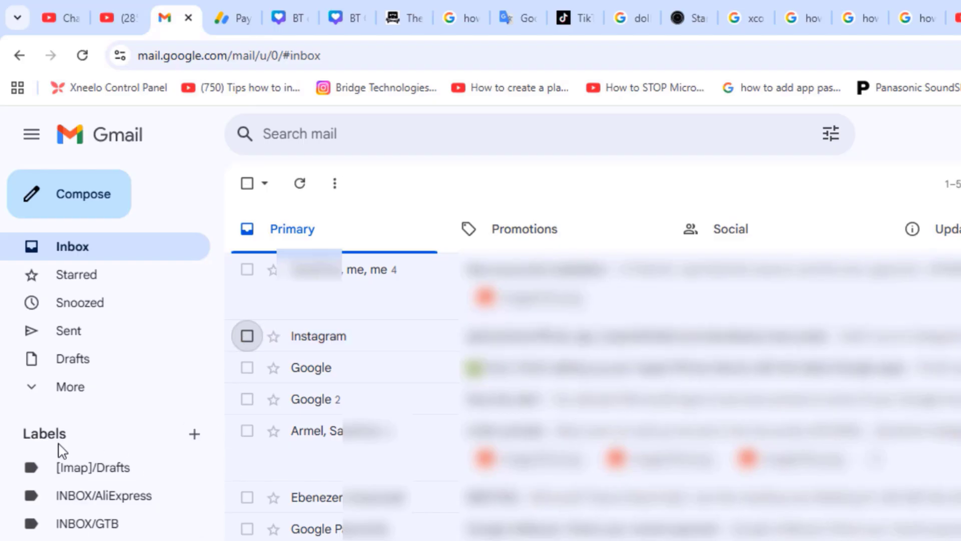
left_click(195, 435)
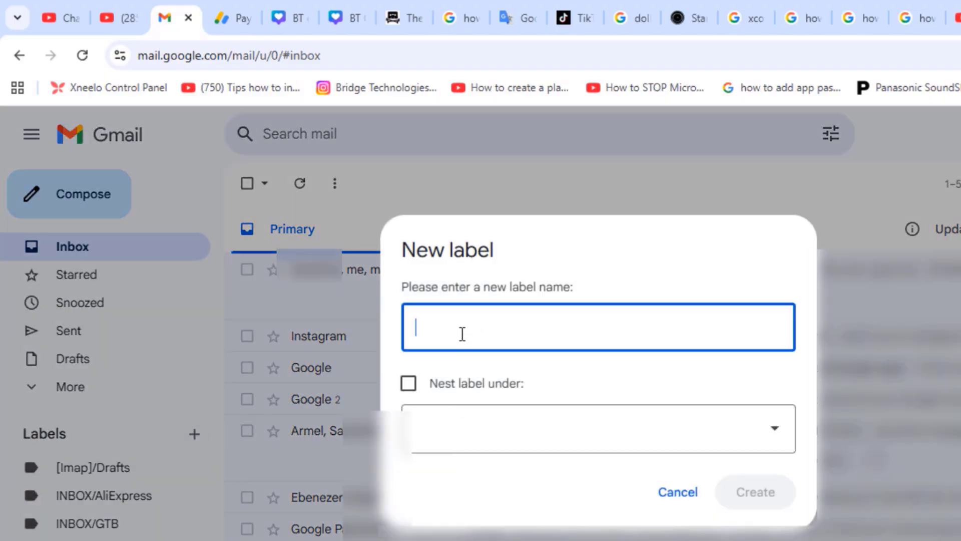
type("Insta")
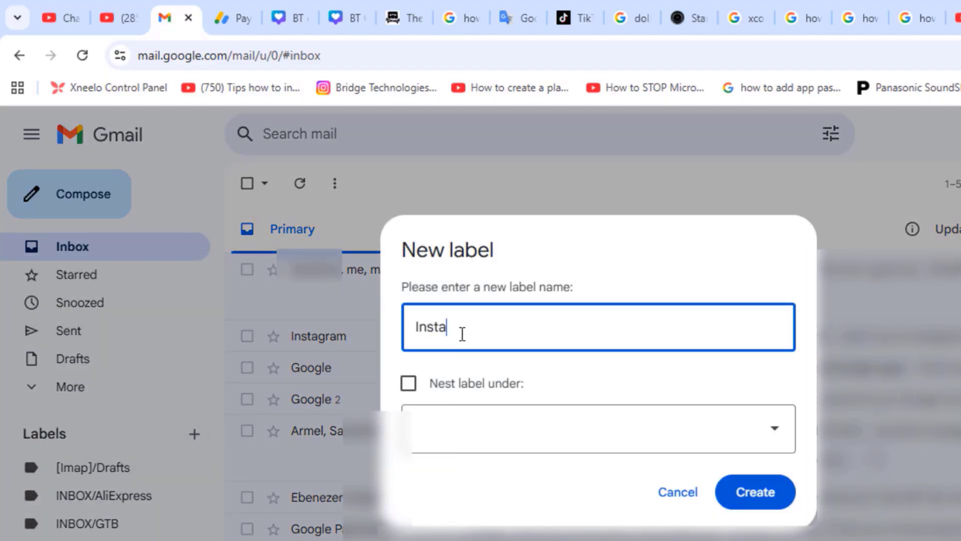
type("gram")
left_click(408, 384)
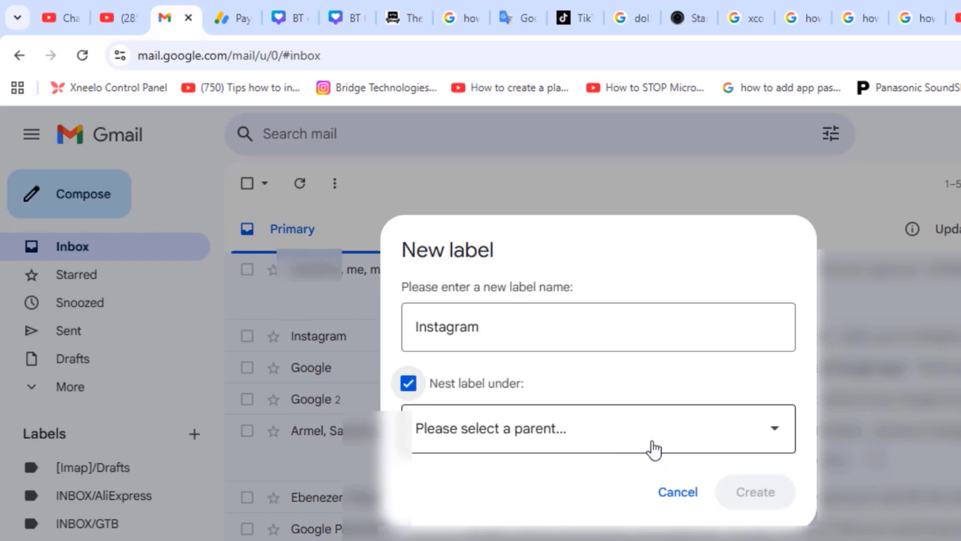
left_click(772, 438)
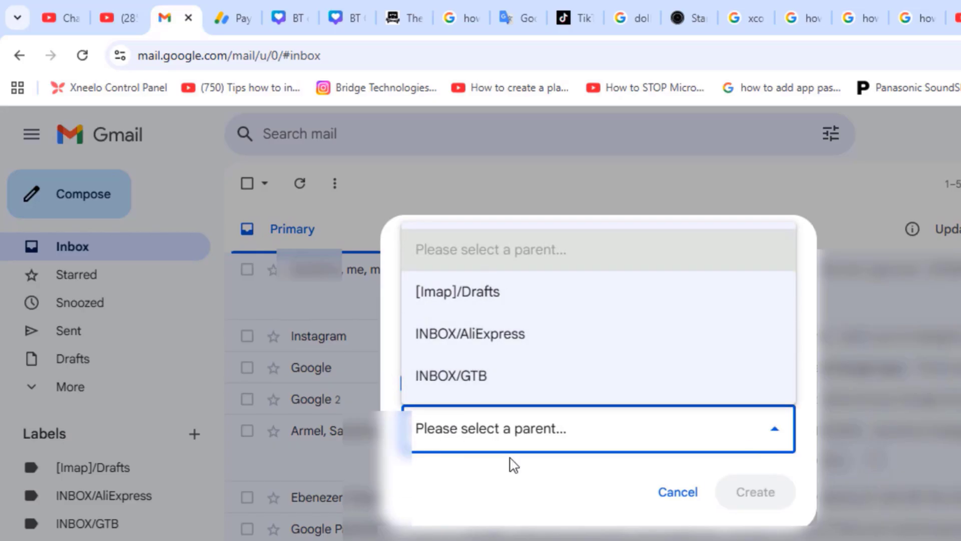
left_click(534, 426)
left_click(408, 385)
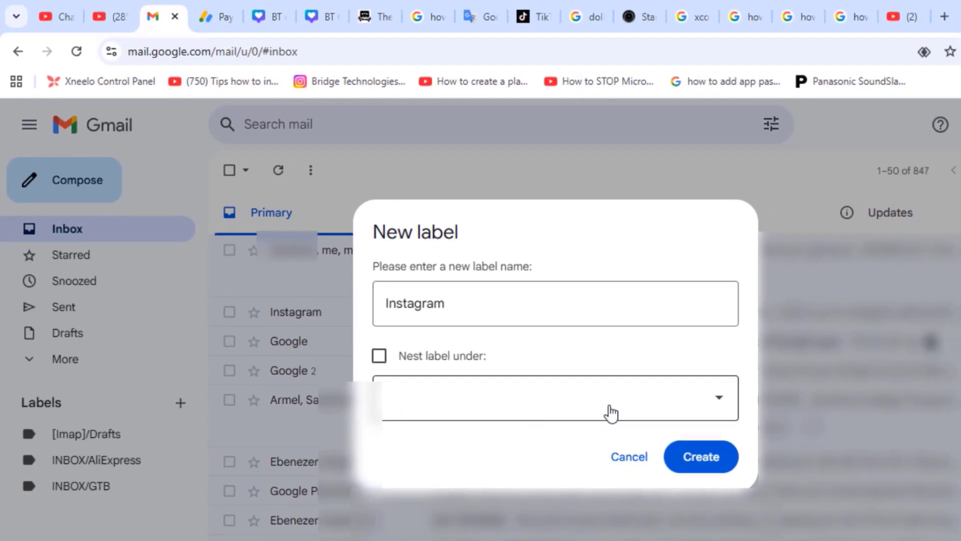
left_click(700, 457)
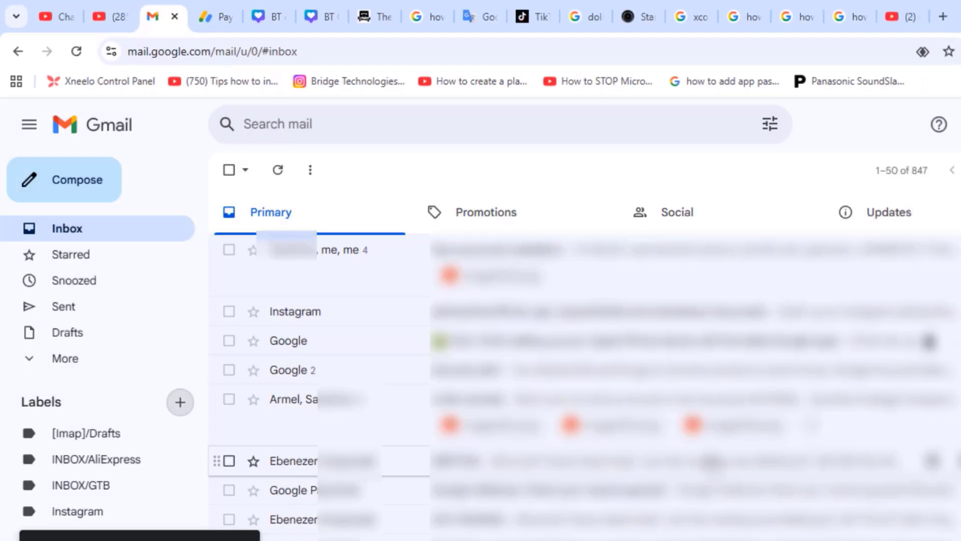
left_click(84, 519)
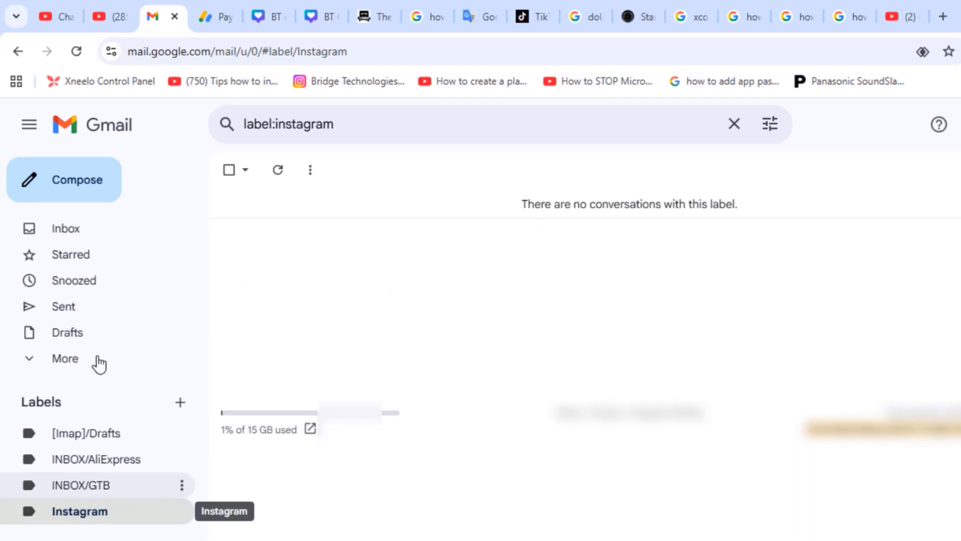
left_click(79, 235)
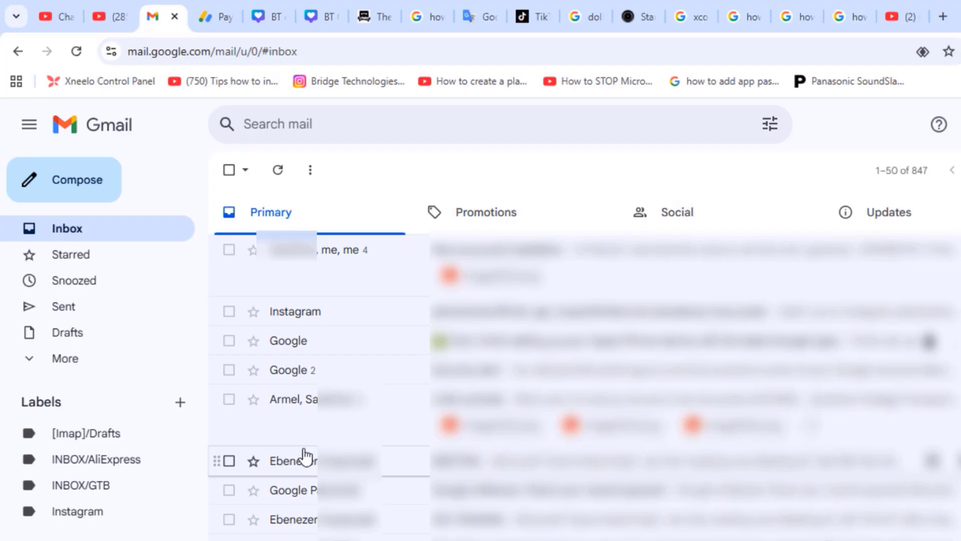
left_click(307, 316)
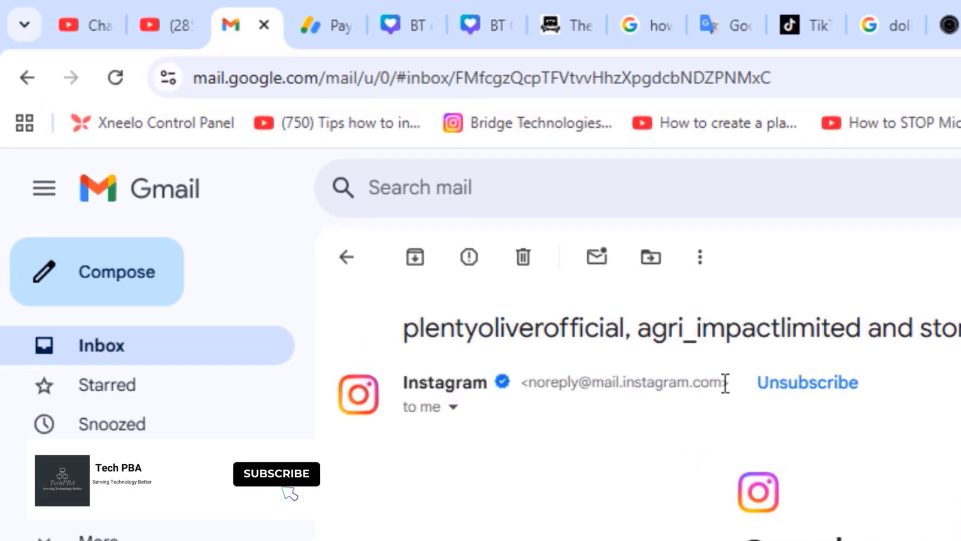
left_click_drag(721, 382, 526, 383)
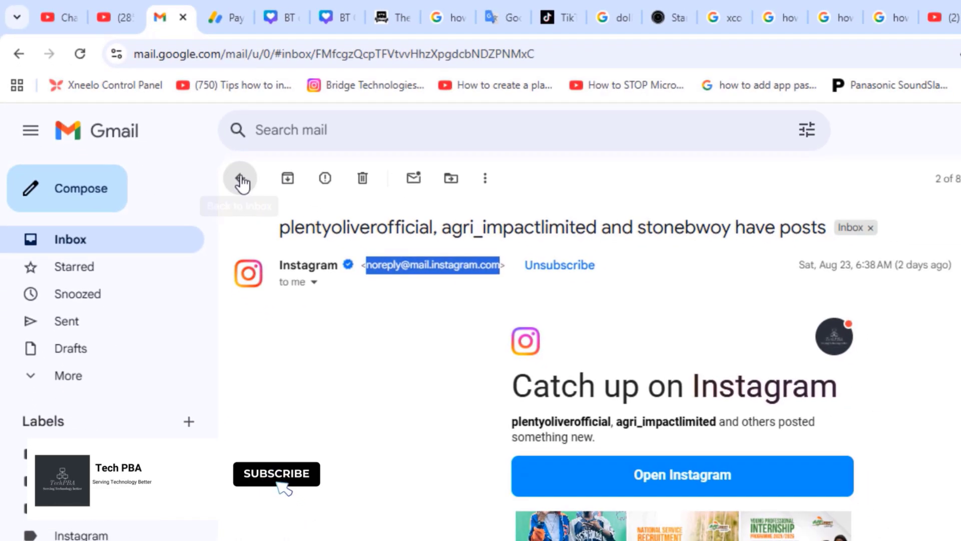
left_click(346, 257)
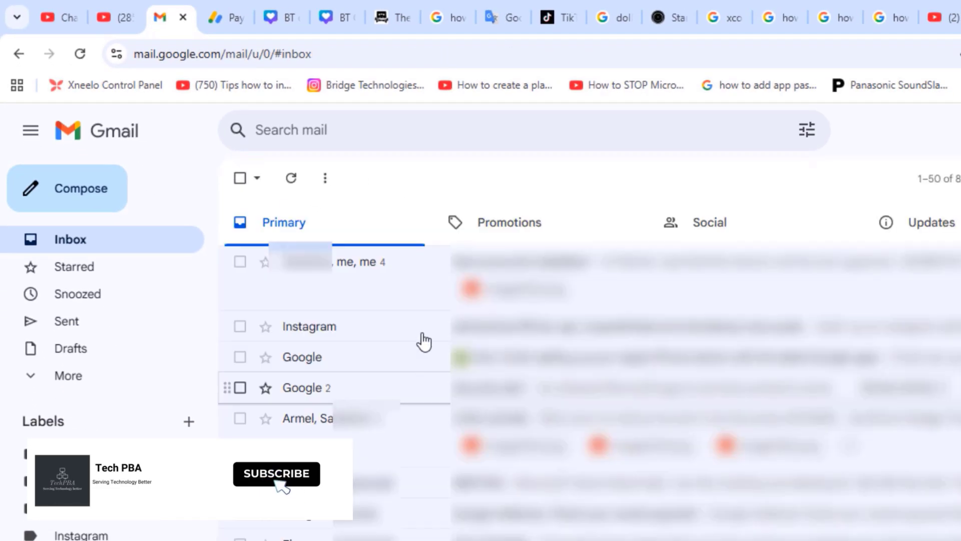
left_click(241, 327)
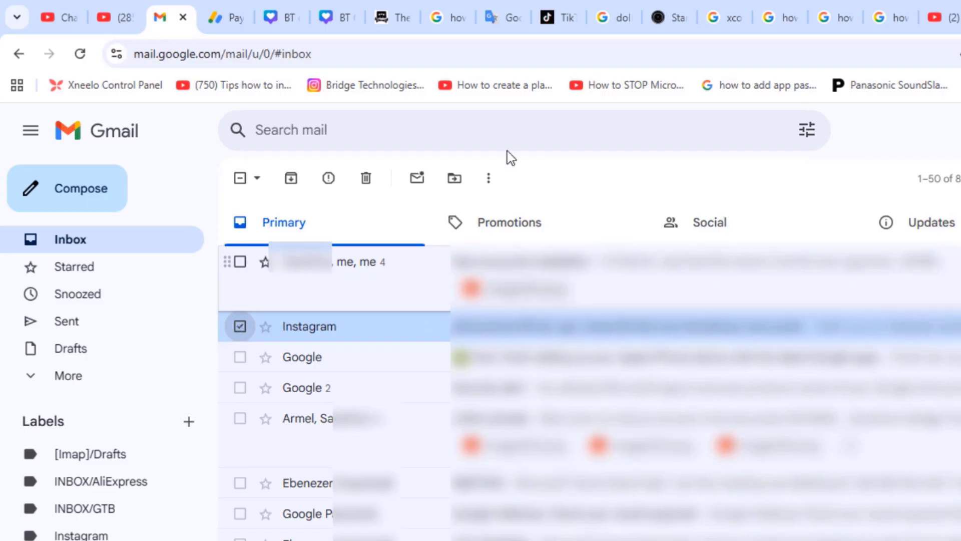
left_click(488, 180)
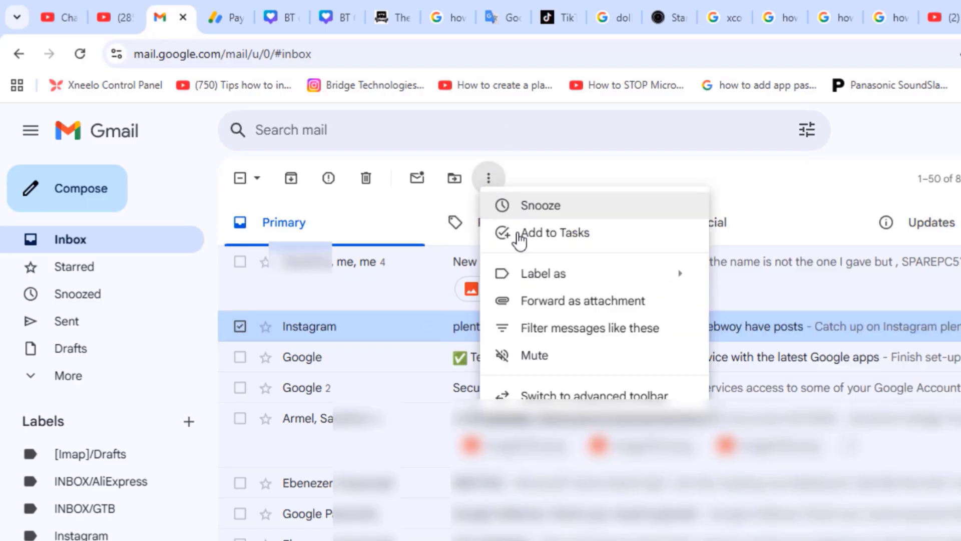
left_click(560, 329)
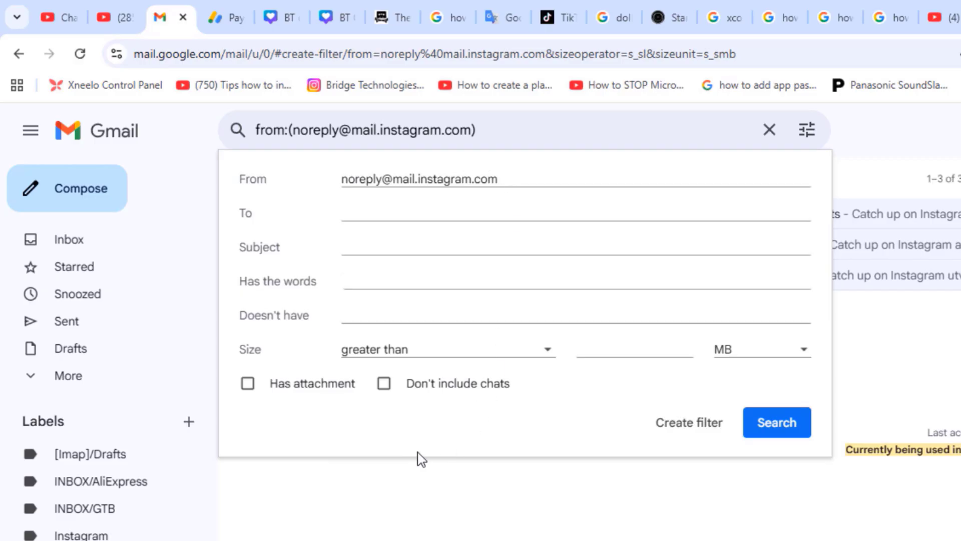
left_click(694, 432)
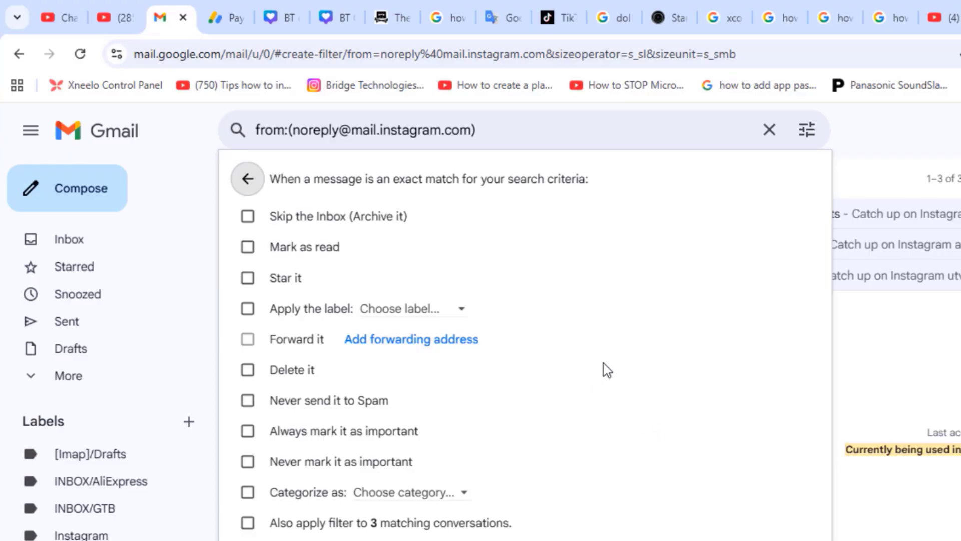
Step: Tick Skip the Inbox, apply the Instagram label, and include the 3 matching conversations
left_click(247, 218)
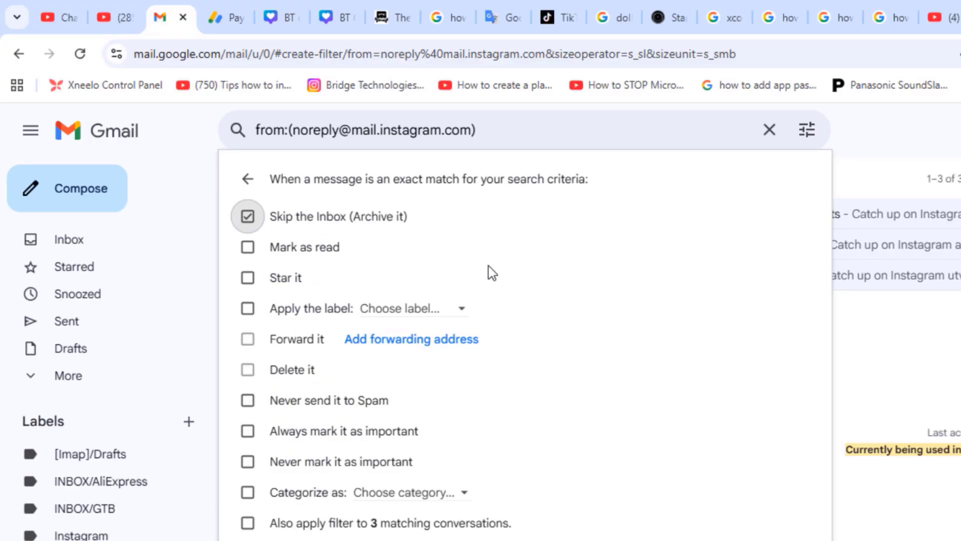
left_click(248, 308)
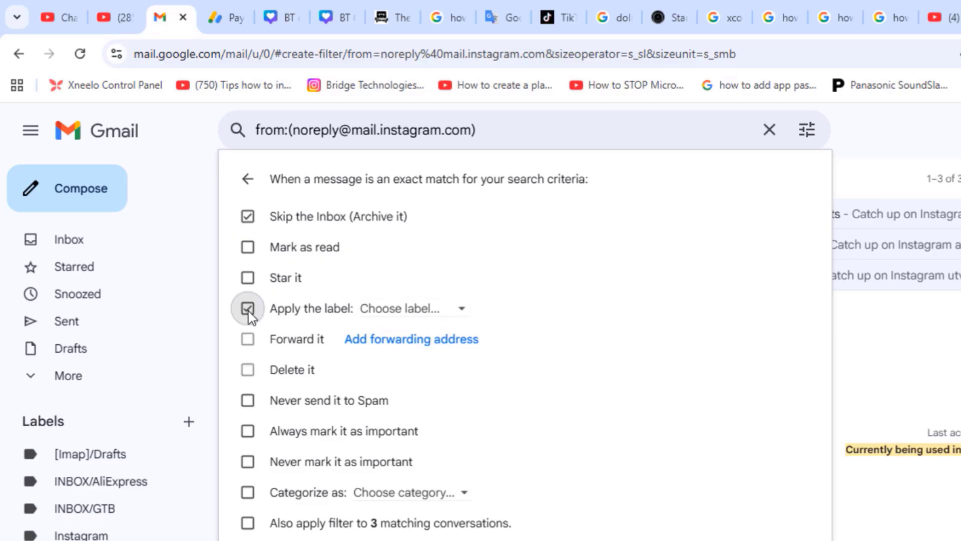
left_click(460, 314)
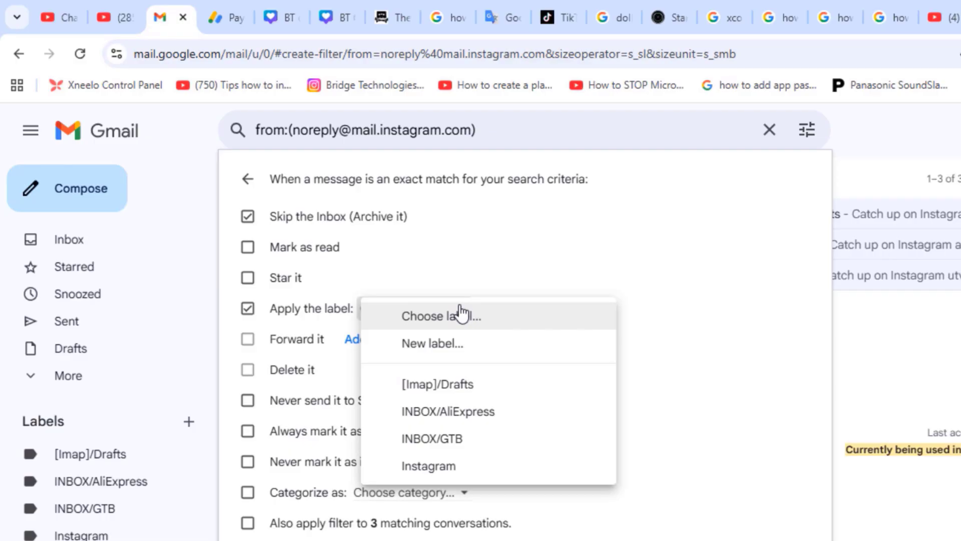
left_click(434, 473)
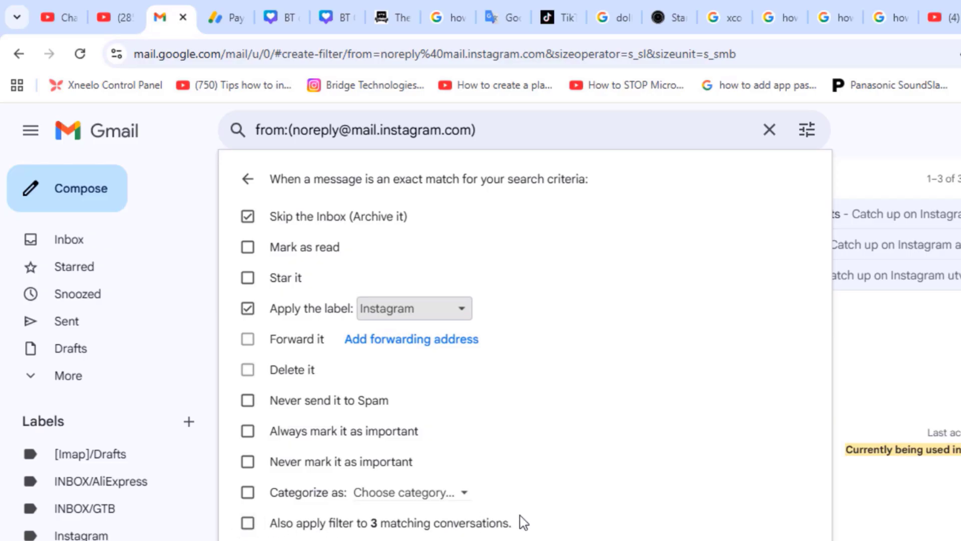
left_click(247, 522)
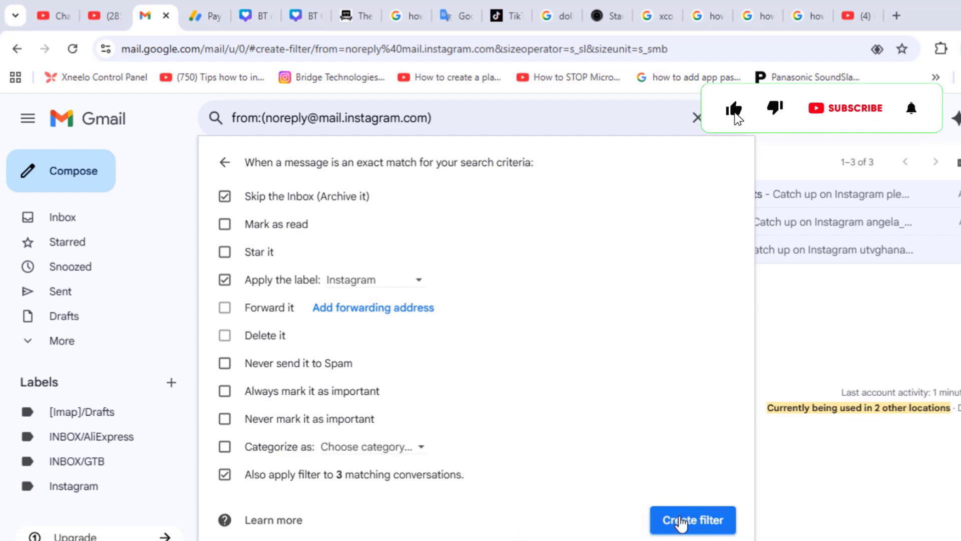
Step: Create the Instagram filter and continue through the identity verification prompt
left_click(681, 523)
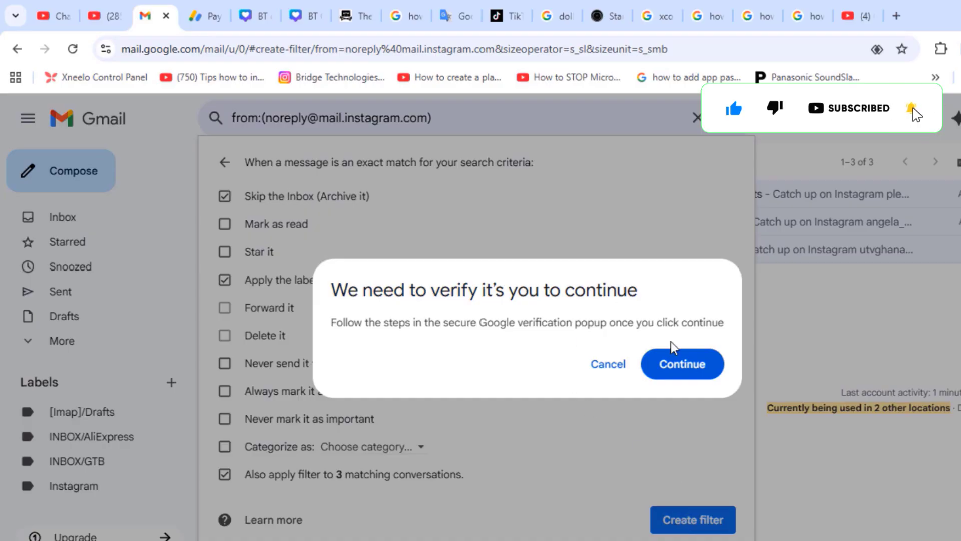
left_click(673, 370)
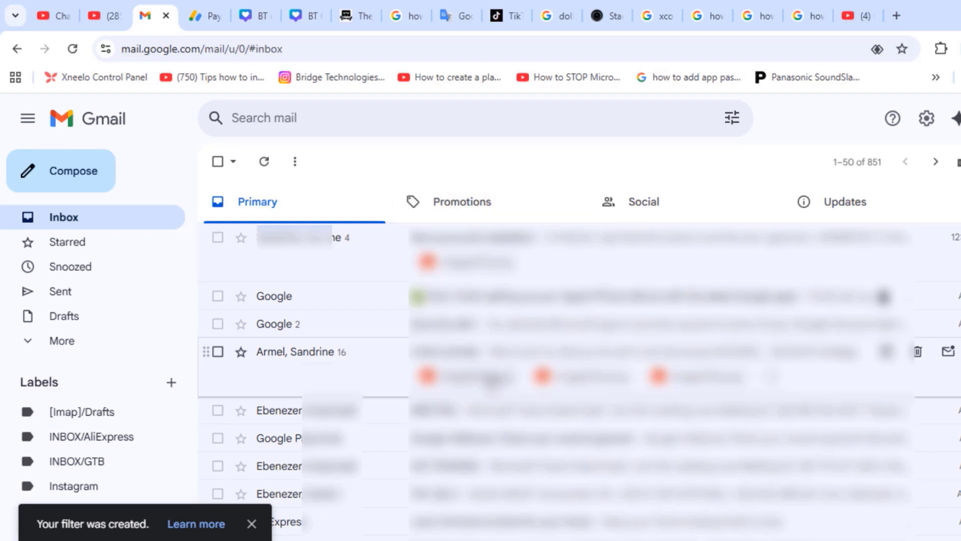
Step: Open the Instagram label to check it holds the three filtered emails
left_click(80, 493)
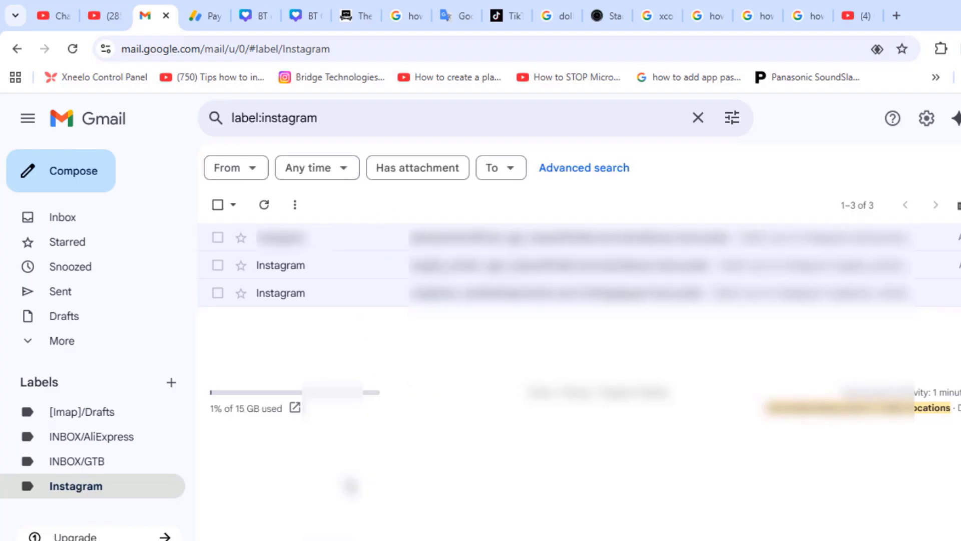
key("alt+Left")
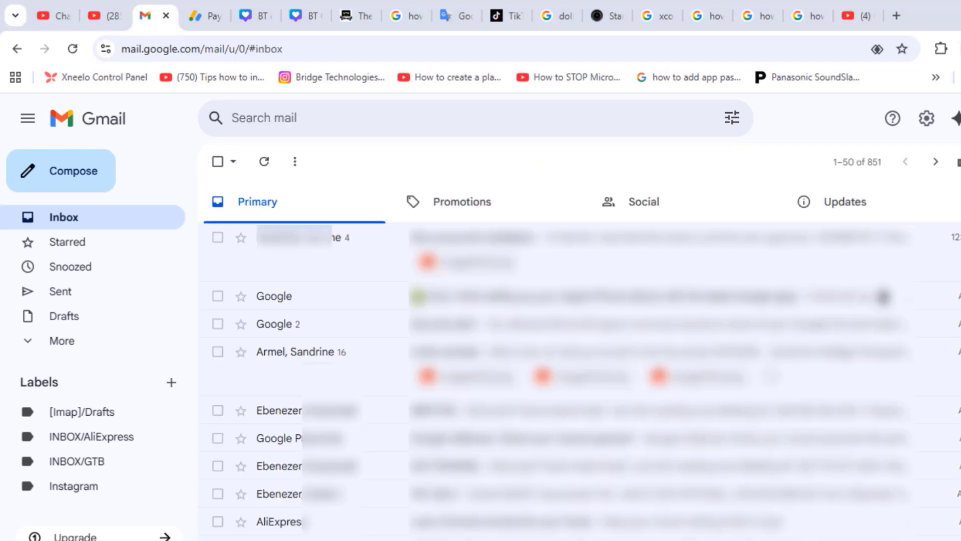
left_click(76, 493)
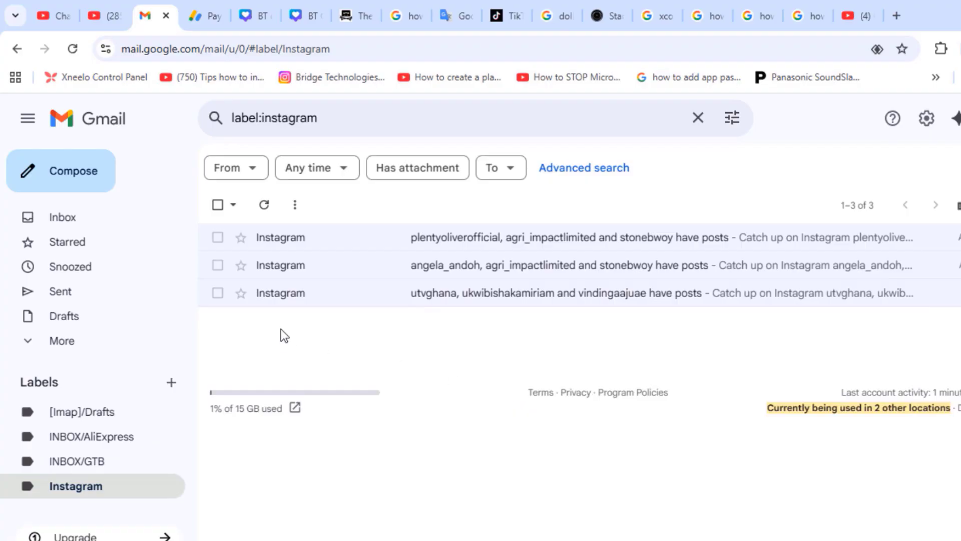
left_click(218, 205)
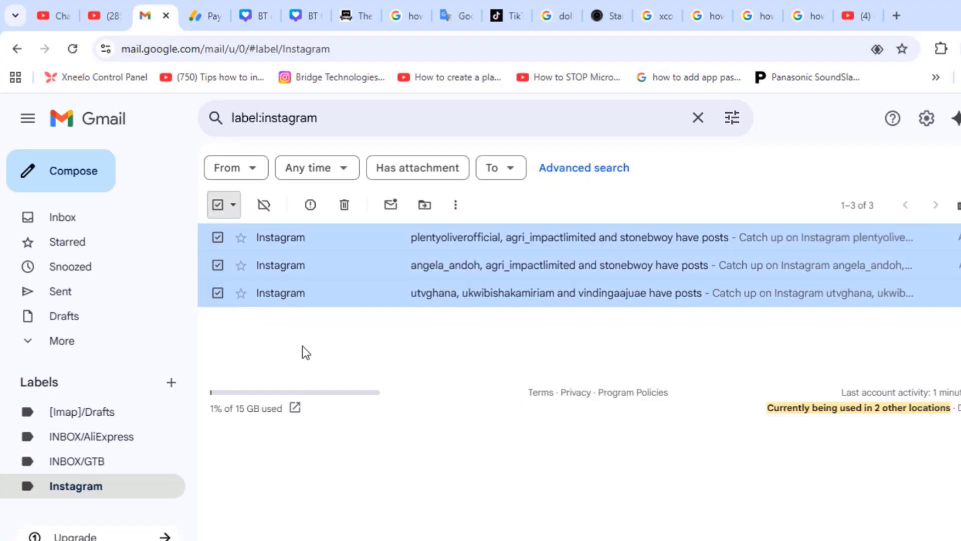
left_click(218, 205)
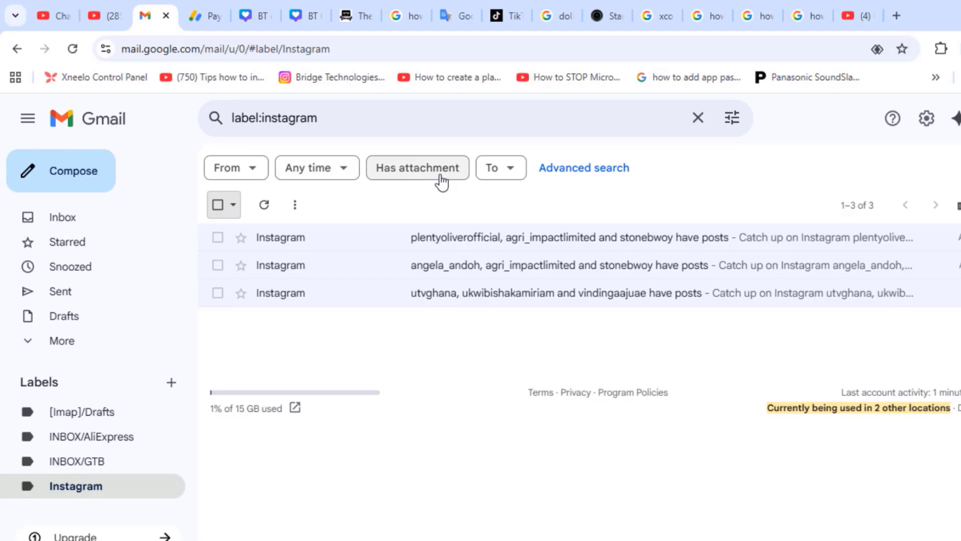
Step: Return to the inbox and search all mail for 'instagram'
left_click(81, 217)
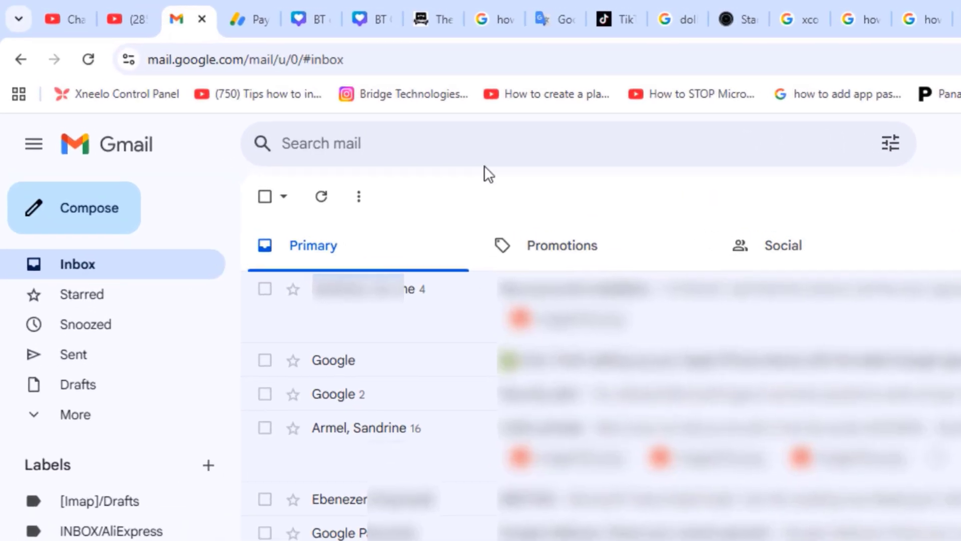
left_click(409, 154)
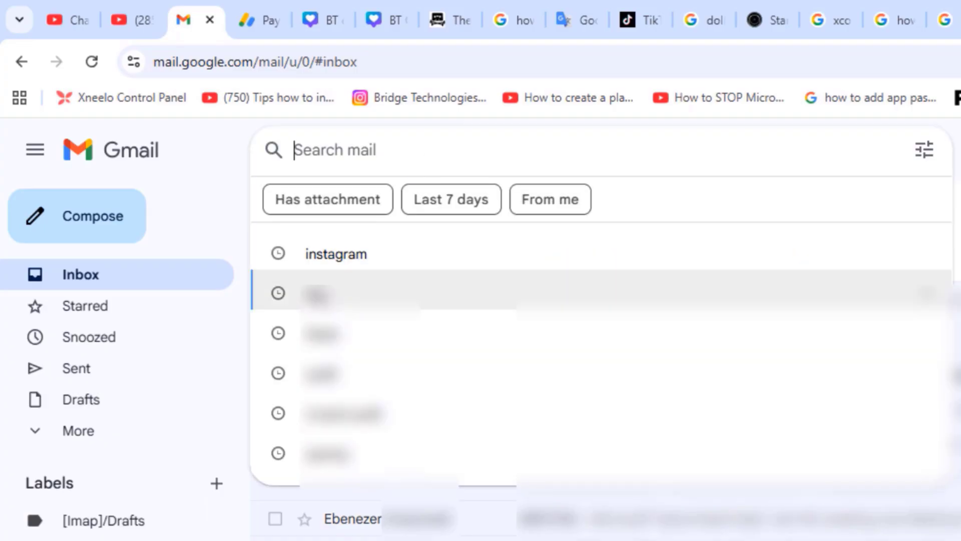
left_click(343, 262)
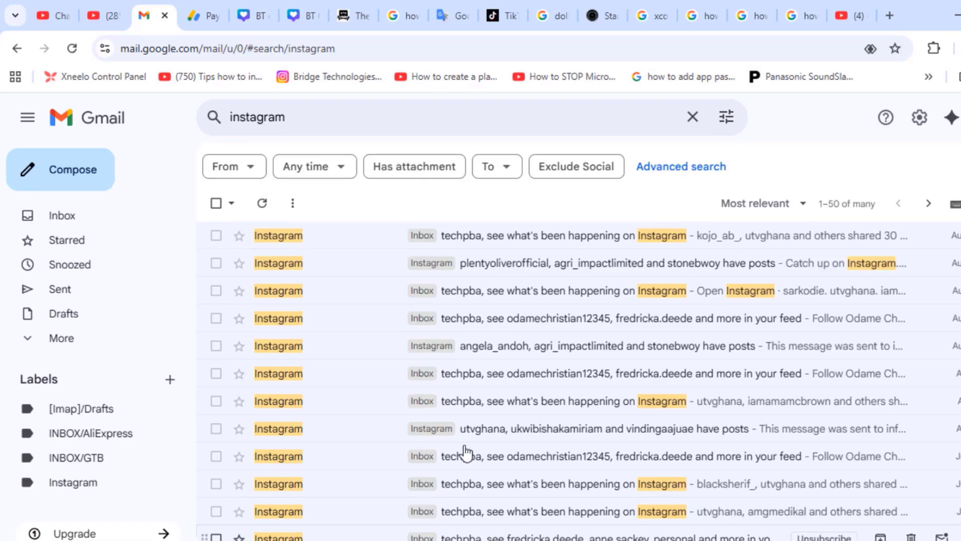
Step: Open the first Instagram email, select the sender's address, and show its More actions
left_click(482, 244)
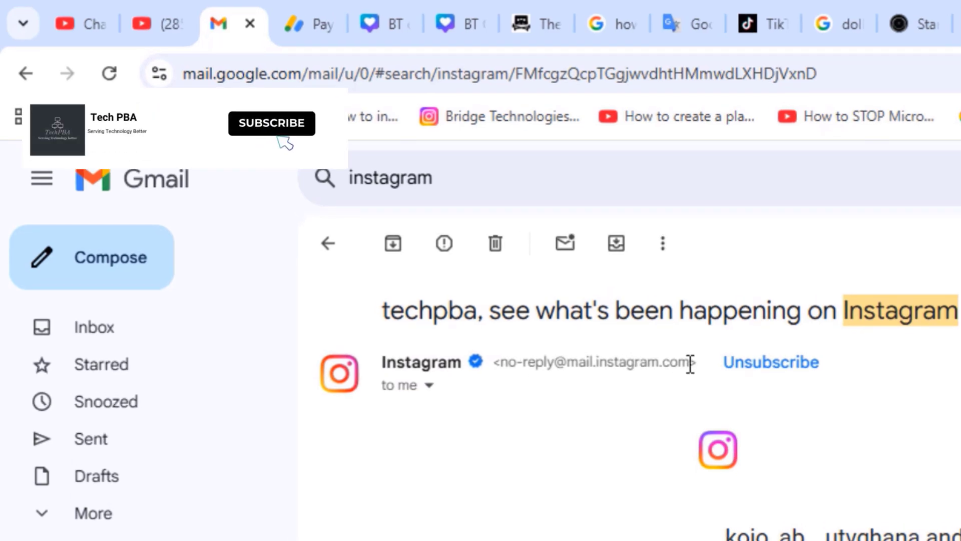
left_click_drag(691, 364, 498, 364)
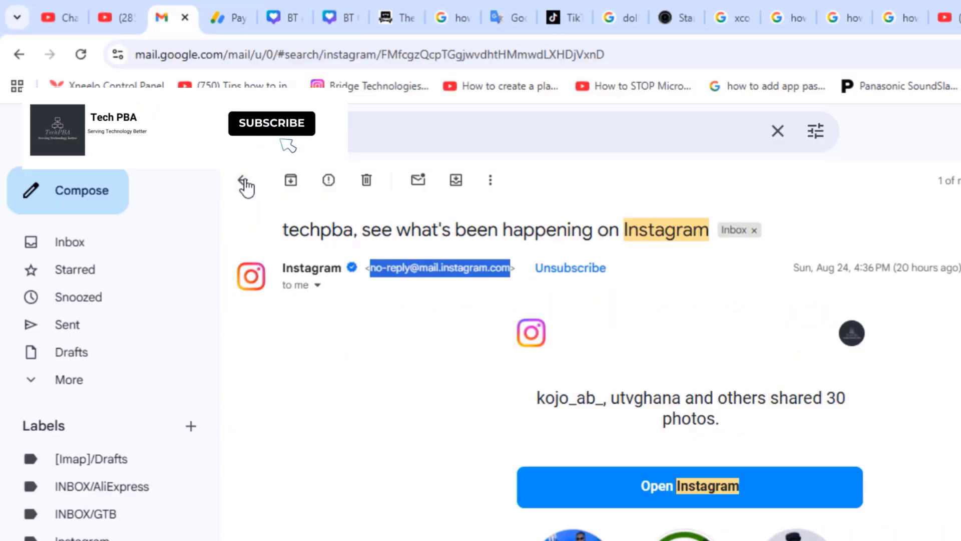
left_click(490, 180)
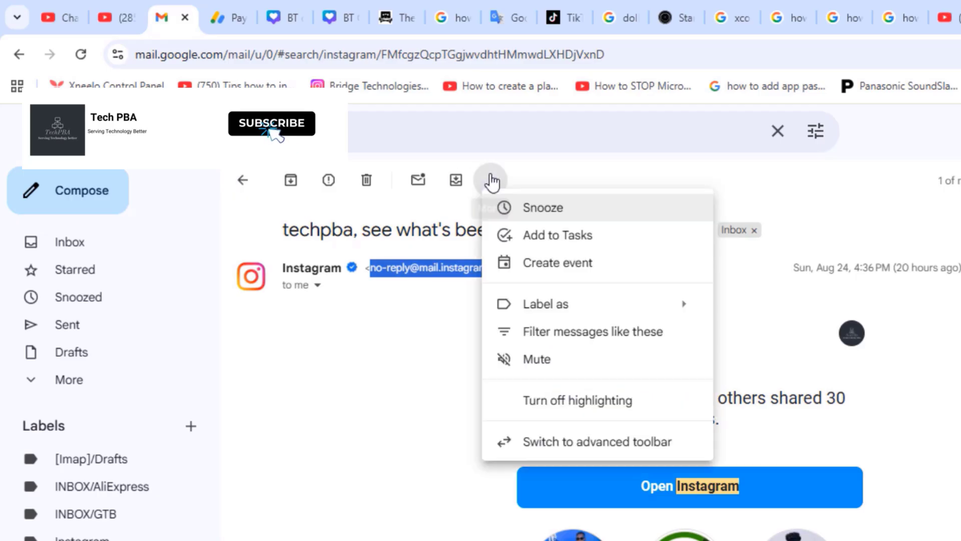
left_click(600, 332)
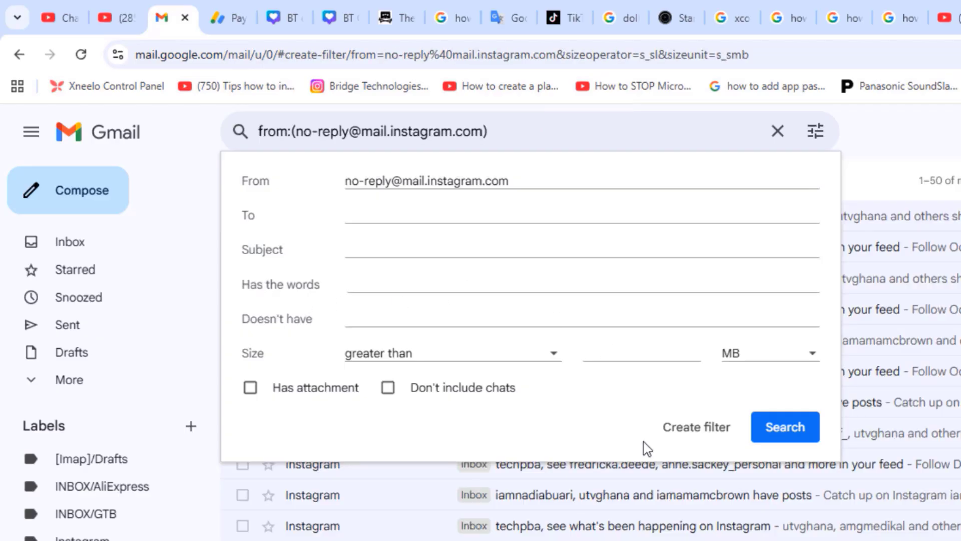
left_click(698, 433)
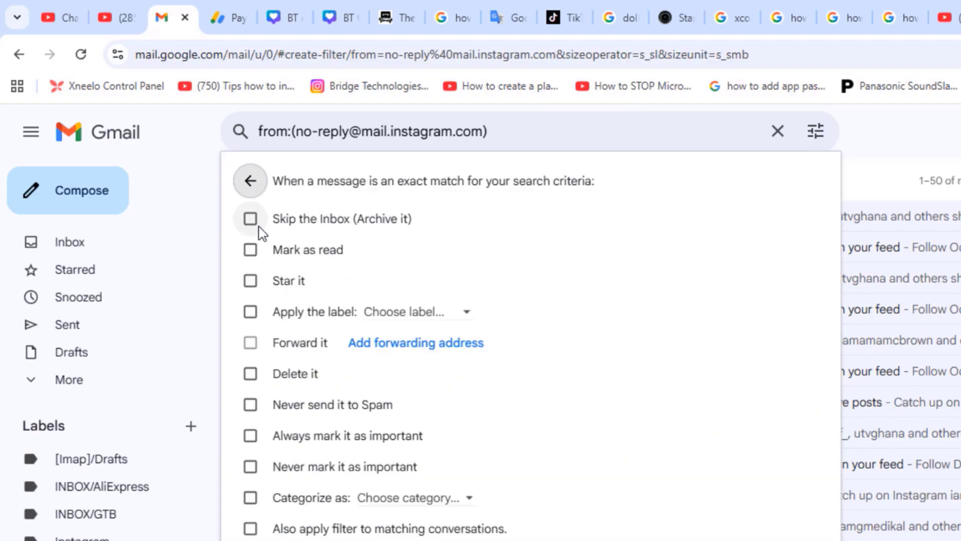
left_click(251, 220)
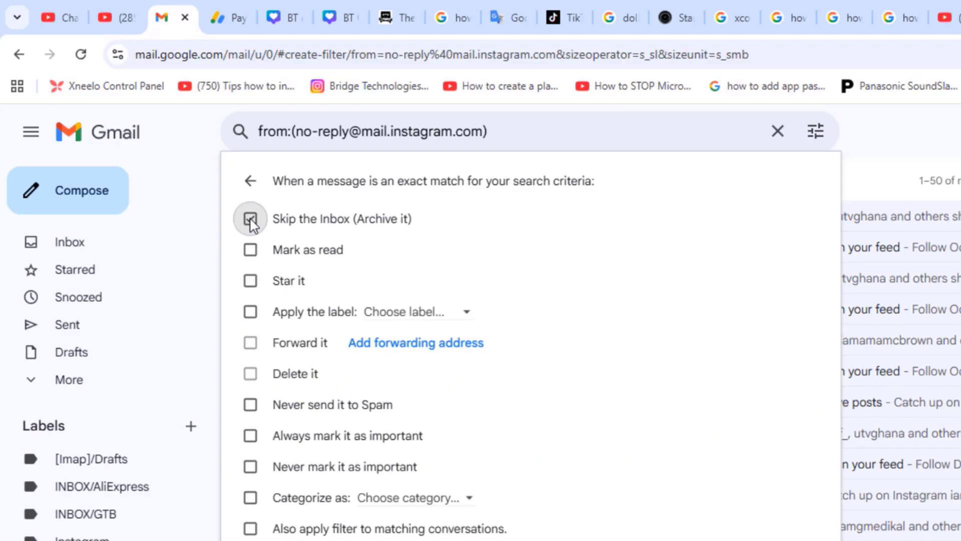
left_click(250, 314)
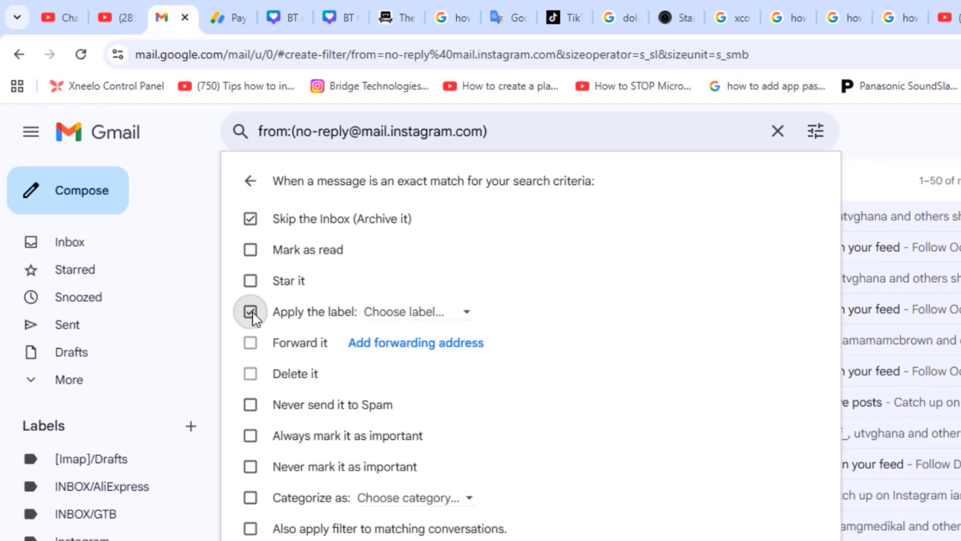
left_click(454, 322)
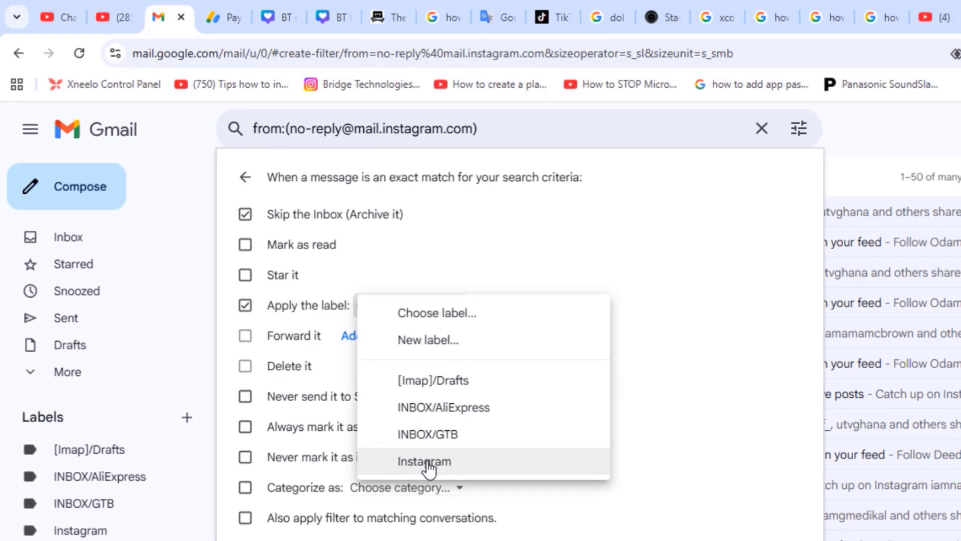
left_click(433, 471)
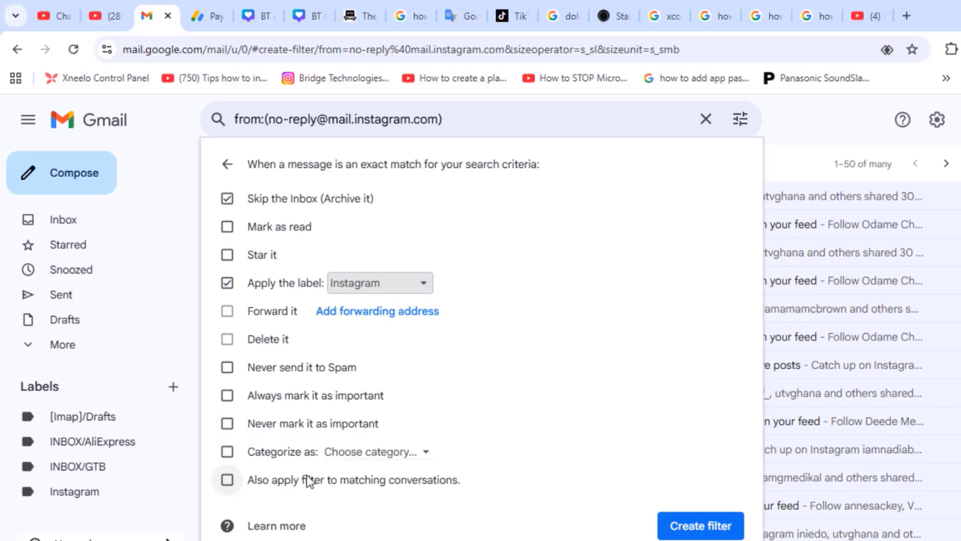
left_click(226, 479)
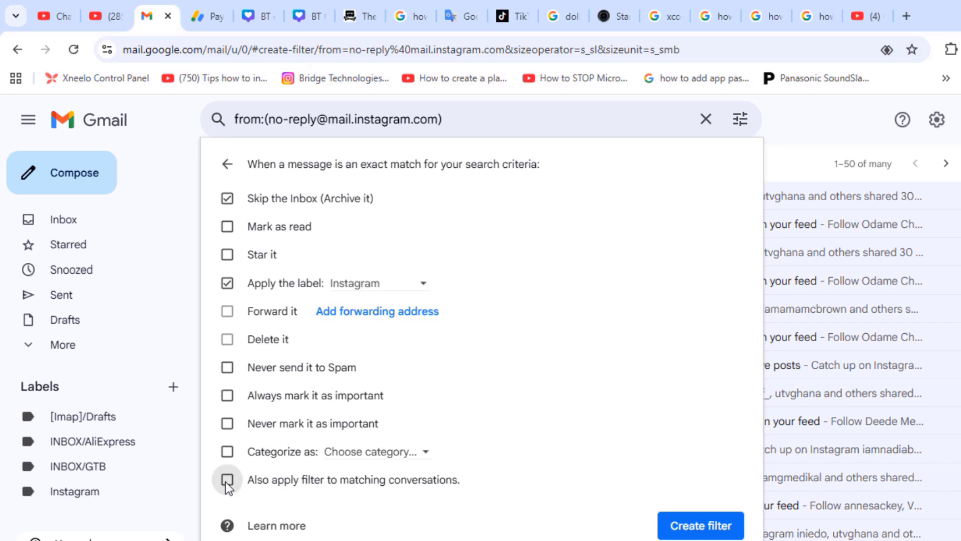
left_click(683, 527)
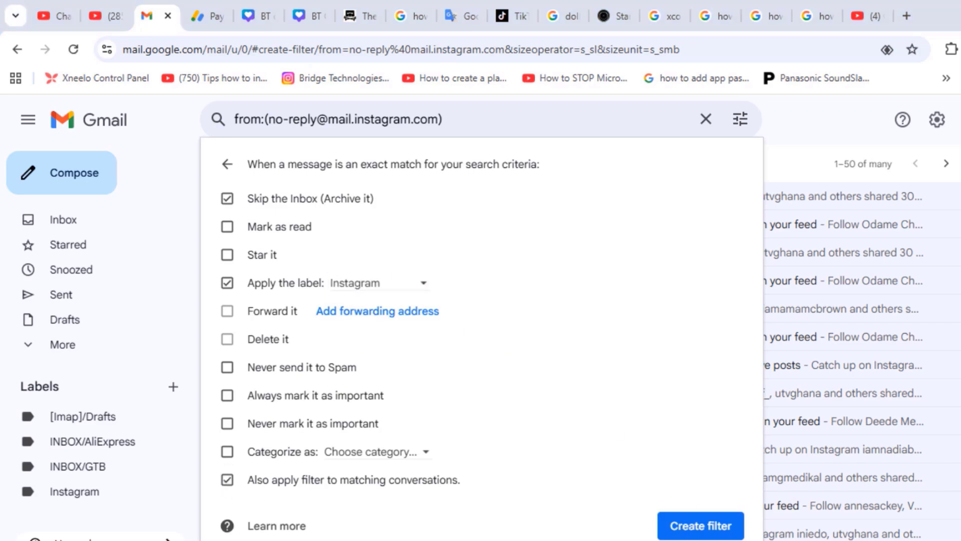
left_click(700, 526)
Step: Leave the Instagram email, clear the 'instagram' search, and return to the 851-message inbox
left_click(699, 528)
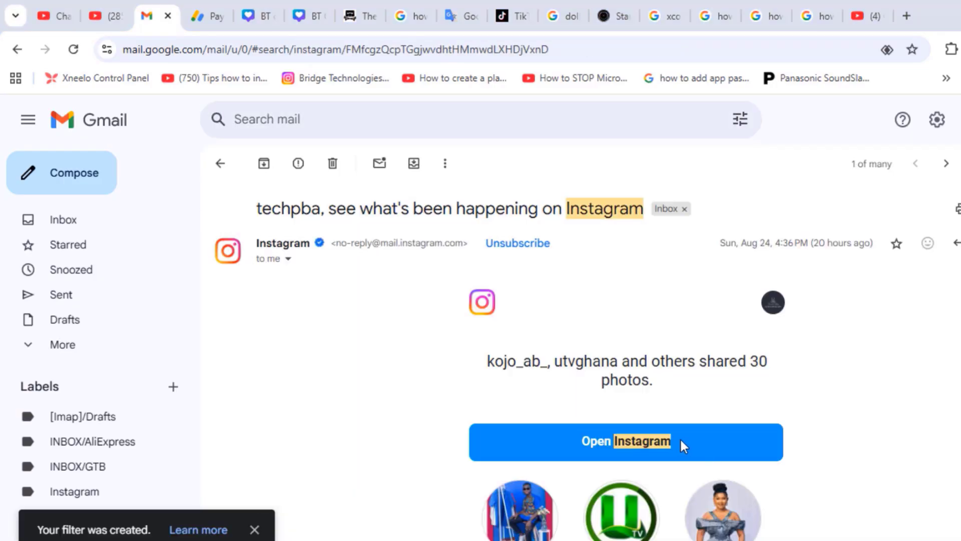
left_click(220, 163)
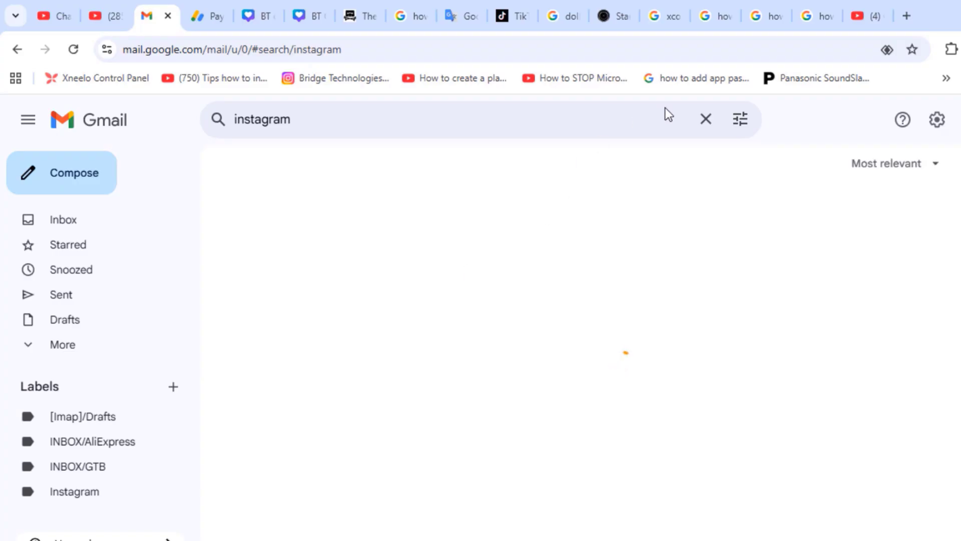
left_click(705, 120)
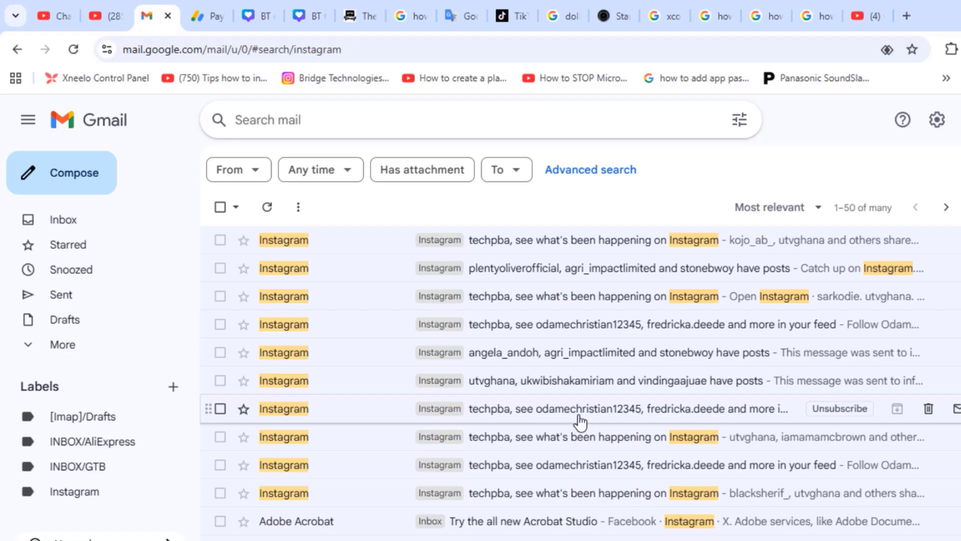
left_click(71, 222)
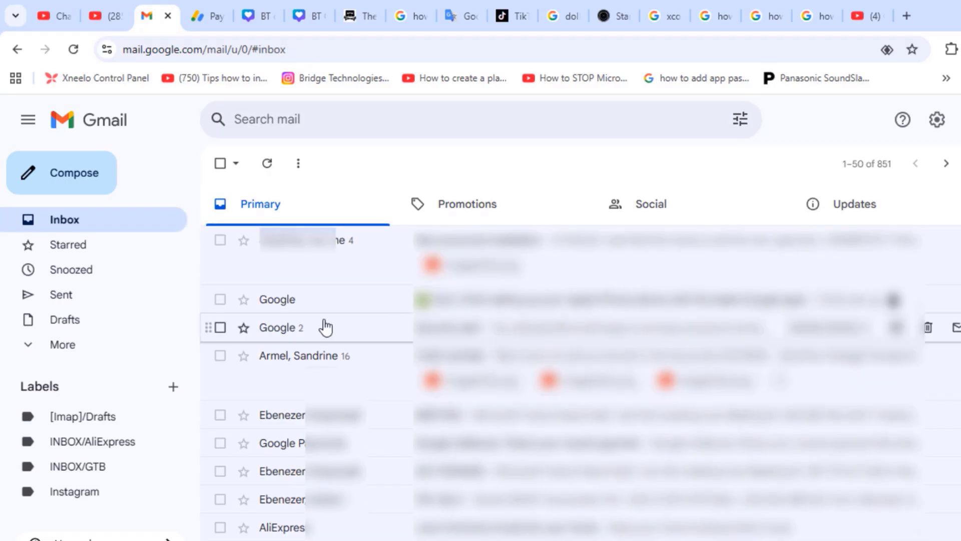
Step: Browse the Instagram label's 103 messages and check the list's sort options
left_click(78, 496)
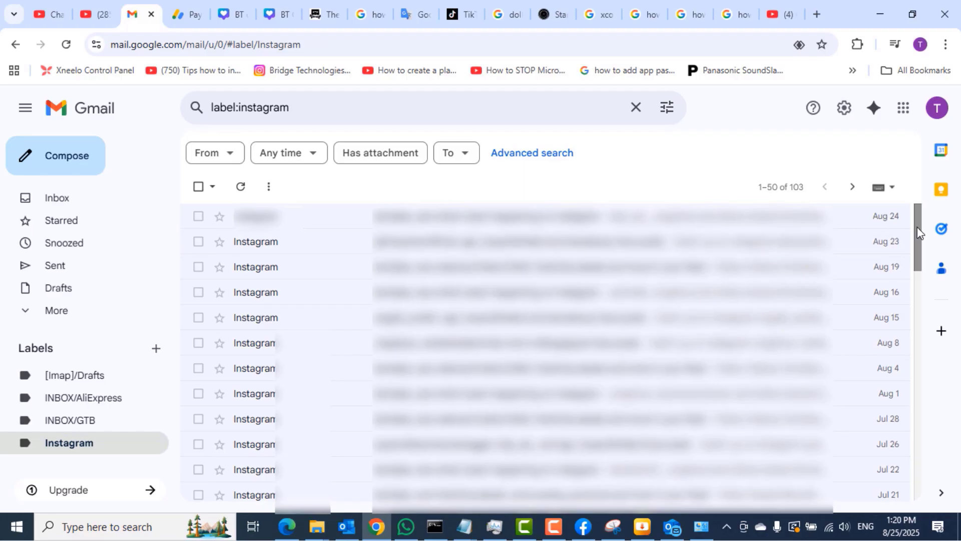
scroll(923, 250, "down", 2)
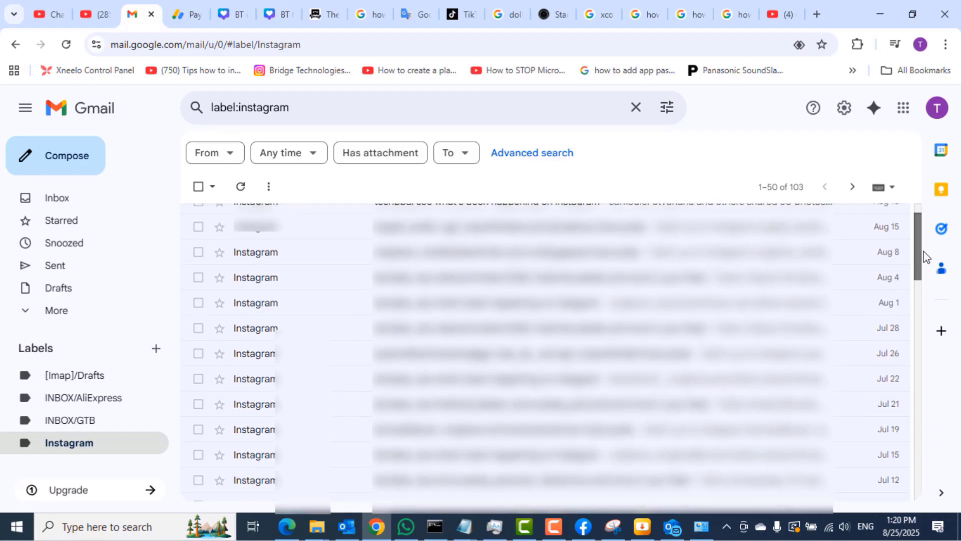
left_click_drag(924, 258, 905, 198)
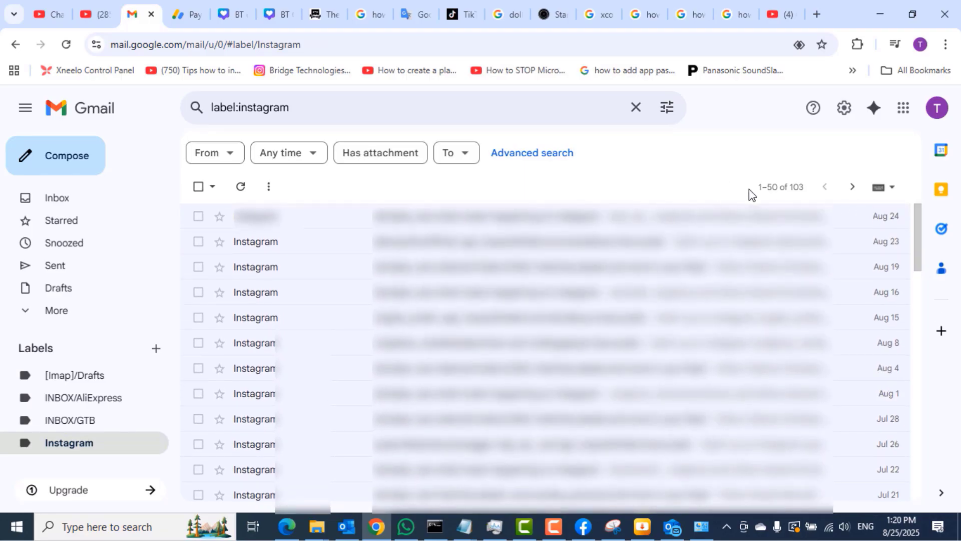
left_click(775, 194)
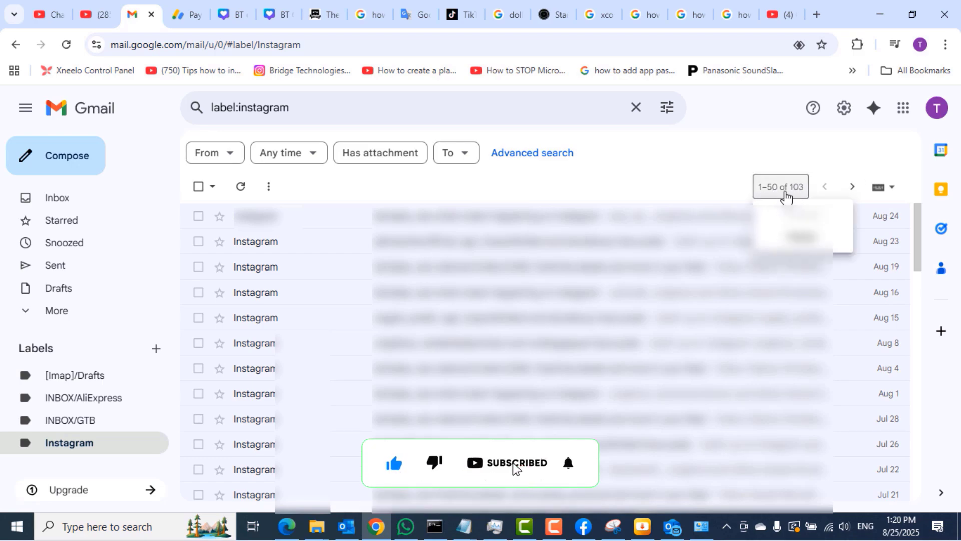
left_click(611, 188)
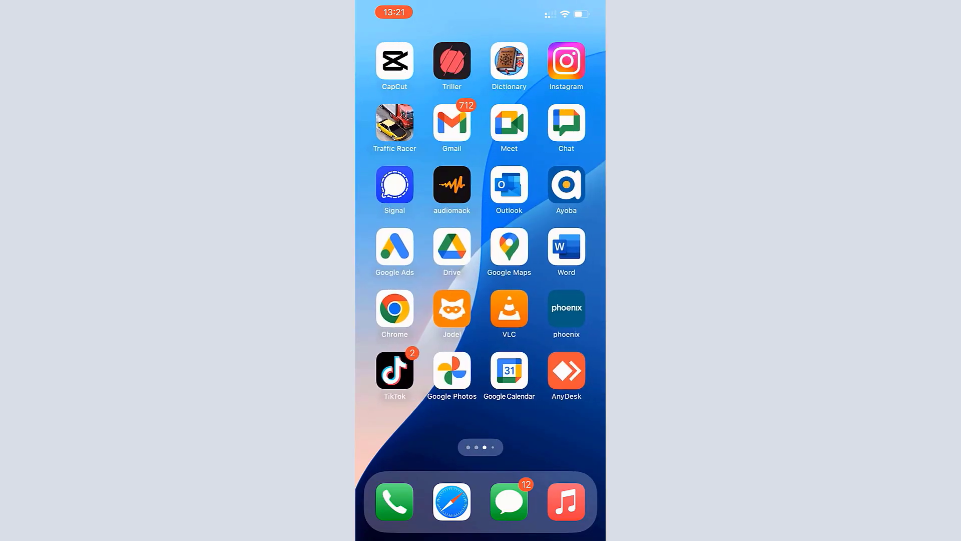
Step: Open the Instagram label in the Gmail phone app and browse its emails from 24 Aug back to March
left_click(452, 123)
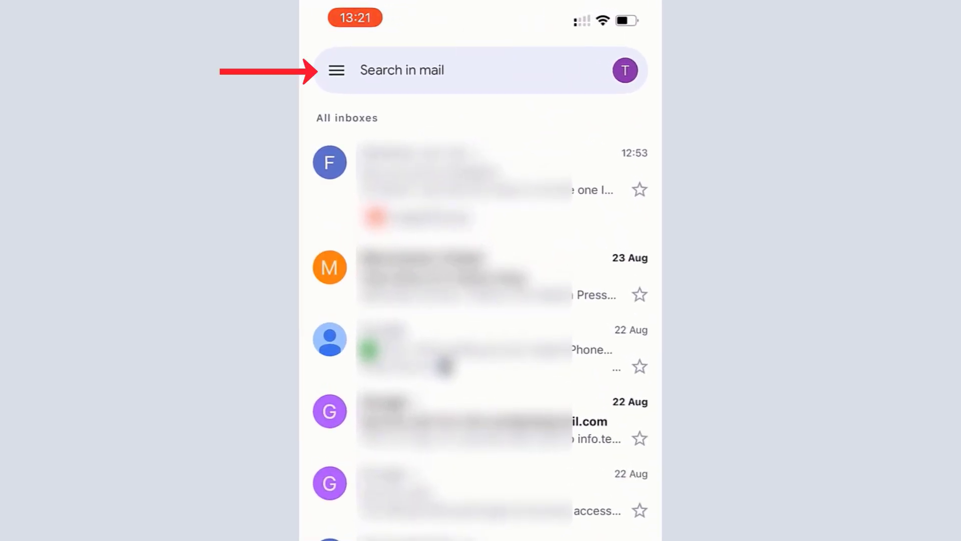
left_click(336, 70)
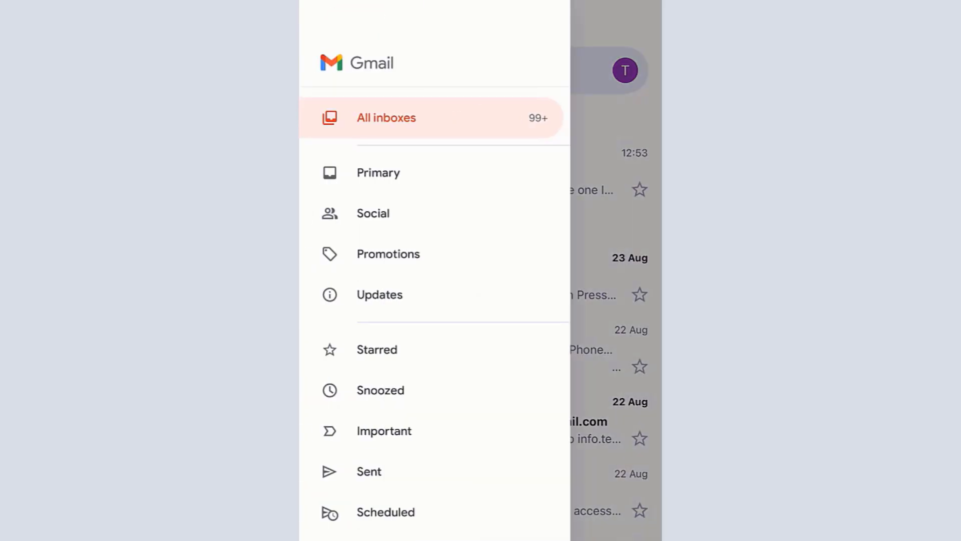
scroll(435, 311, "down", 10)
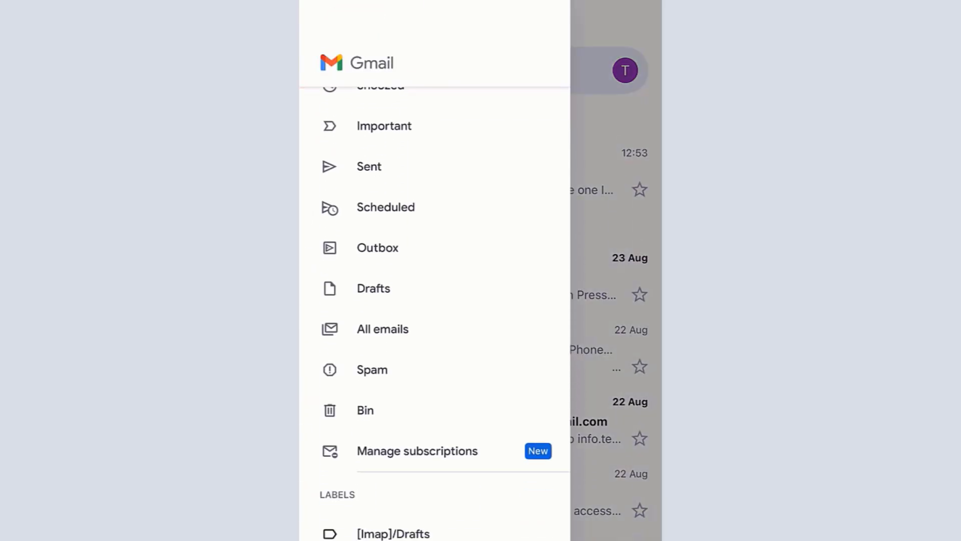
scroll(434, 311, "up", 1)
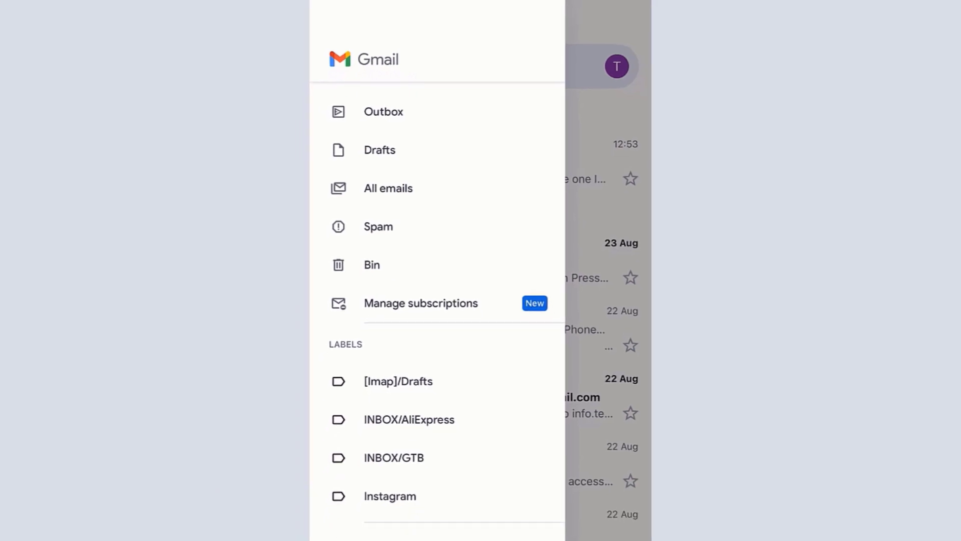
left_click(390, 496)
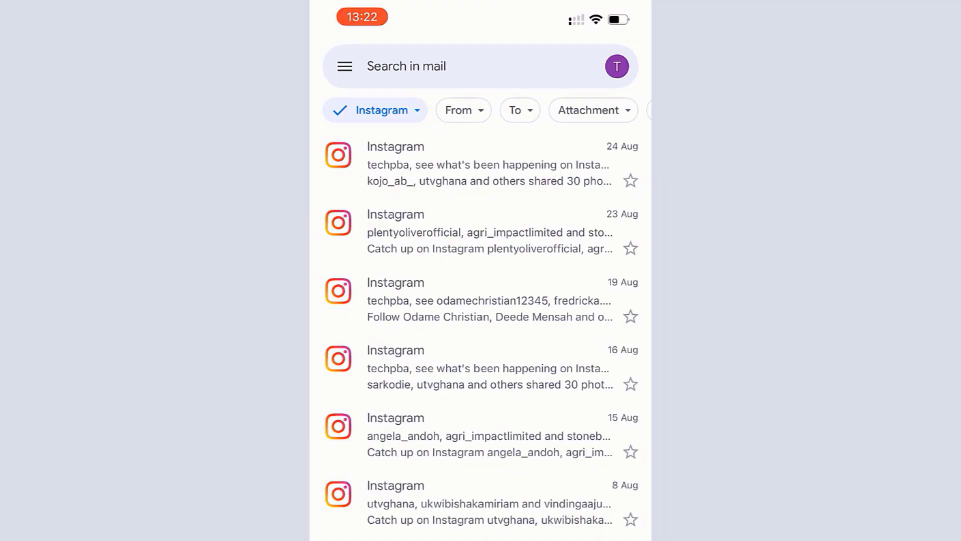
scroll(480, 336, "up", 3)
scroll(480, 336, "down", 20)
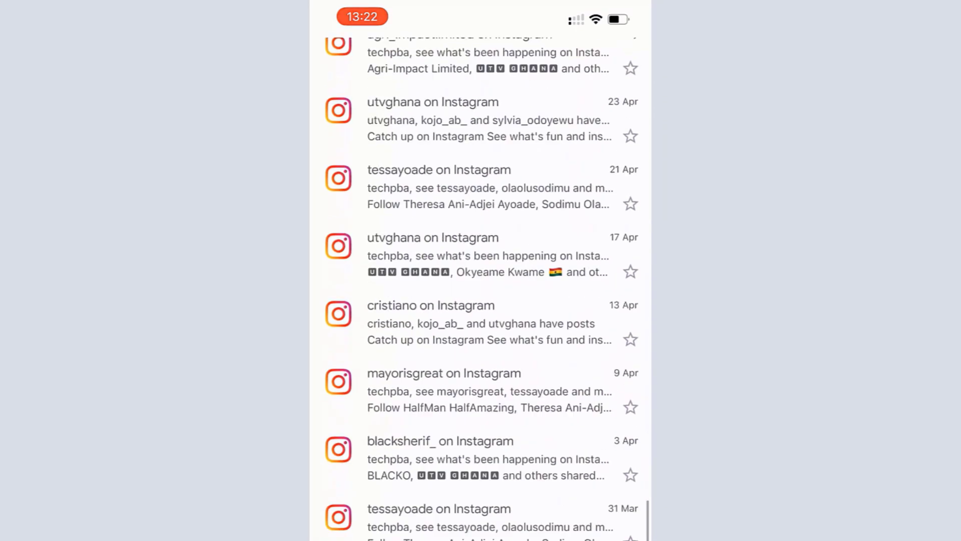
scroll(481, 335, "down", 3)
scroll(480, 335, "up", 20)
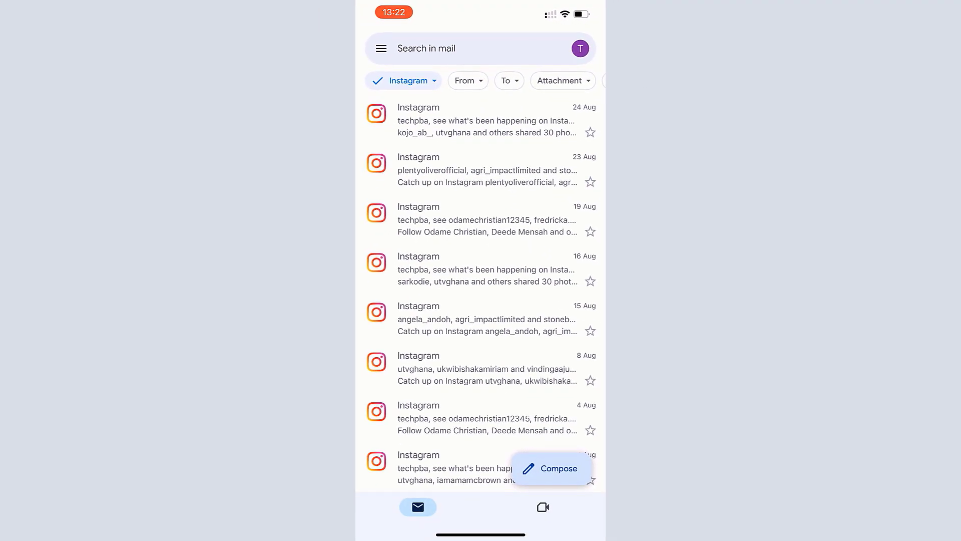
Step: Open the Instagram folder in the Outlook phone app and browse its emails back to 28/07/2025
left_click_drag(481, 534, 480, 350)
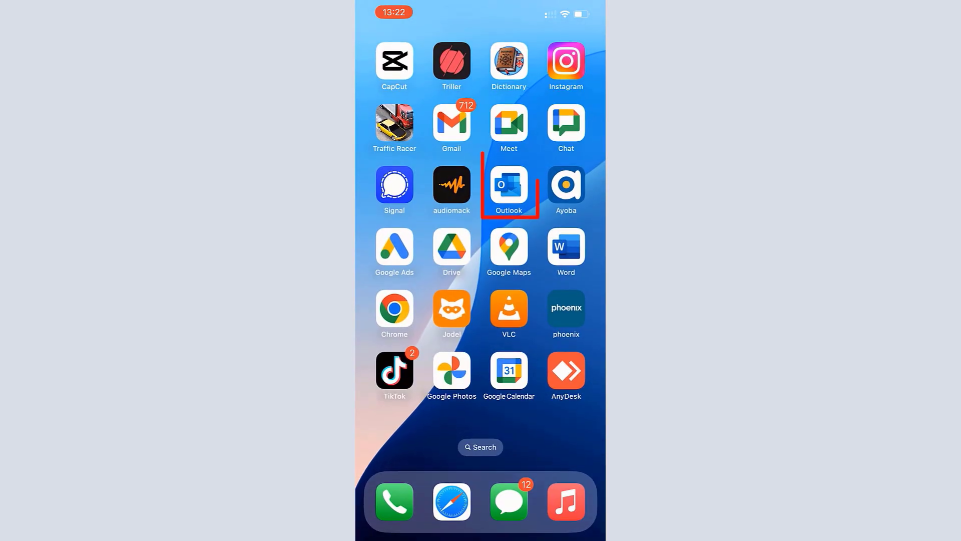
left_click(508, 184)
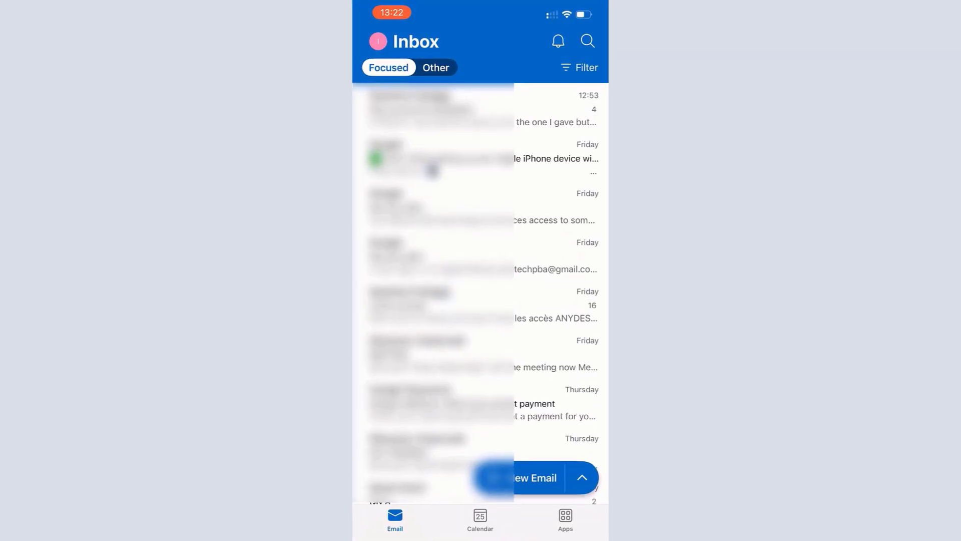
left_click(378, 41)
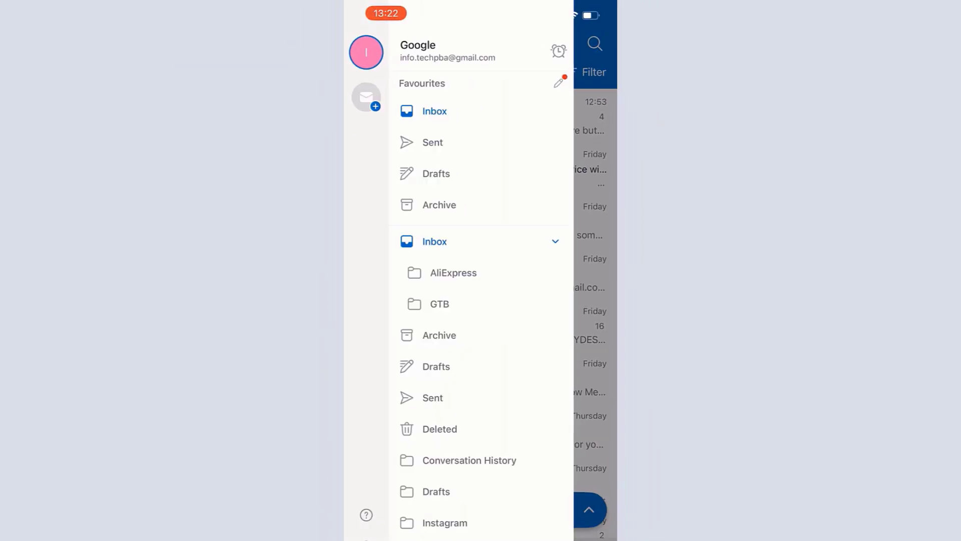
scroll(484, 302, "down", 3)
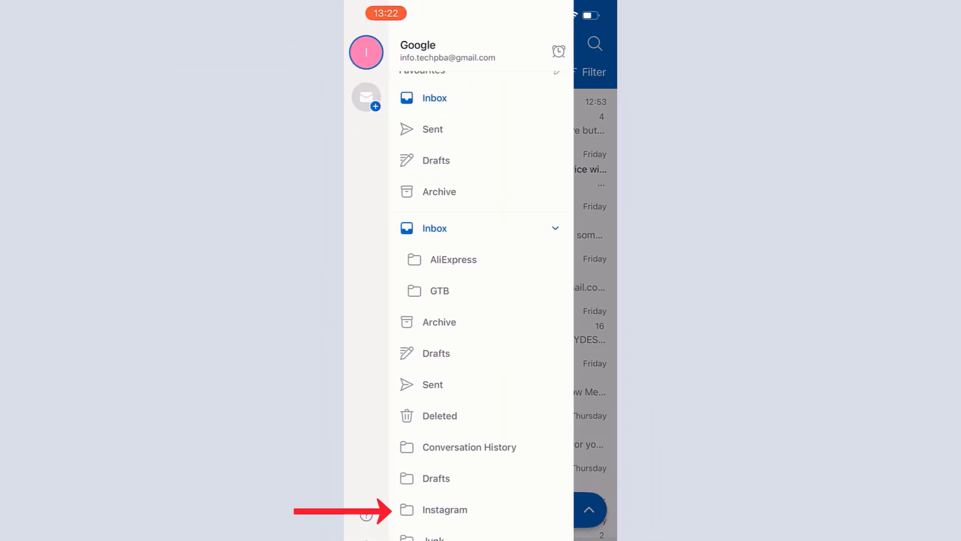
left_click(444, 509)
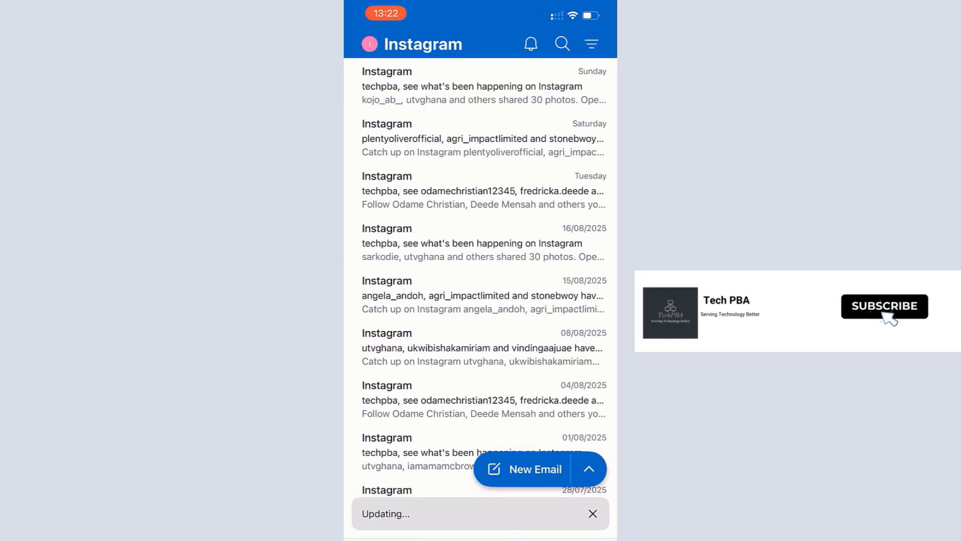
scroll(480, 280, "up", 2)
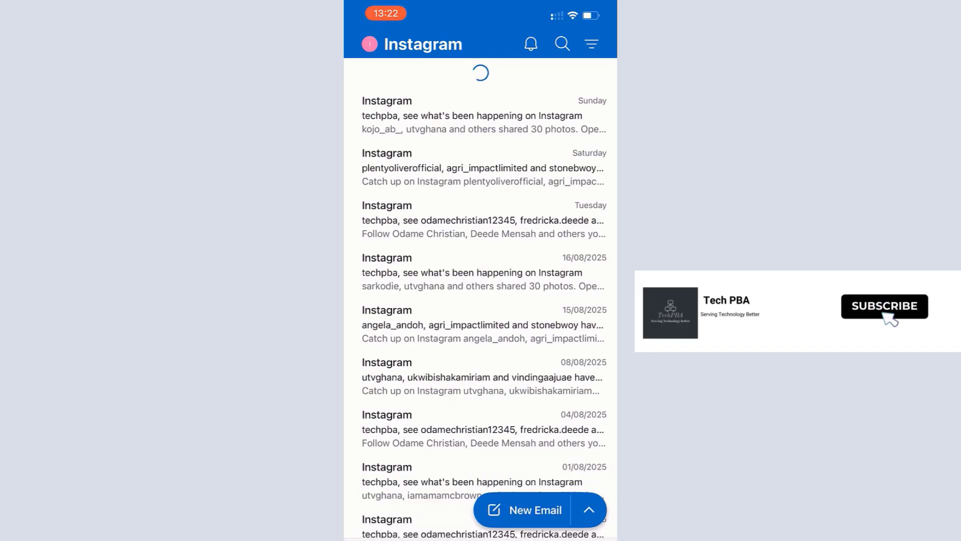
scroll(481, 300, "down", 7)
scroll(481, 300, "up", 7)
left_click(369, 44)
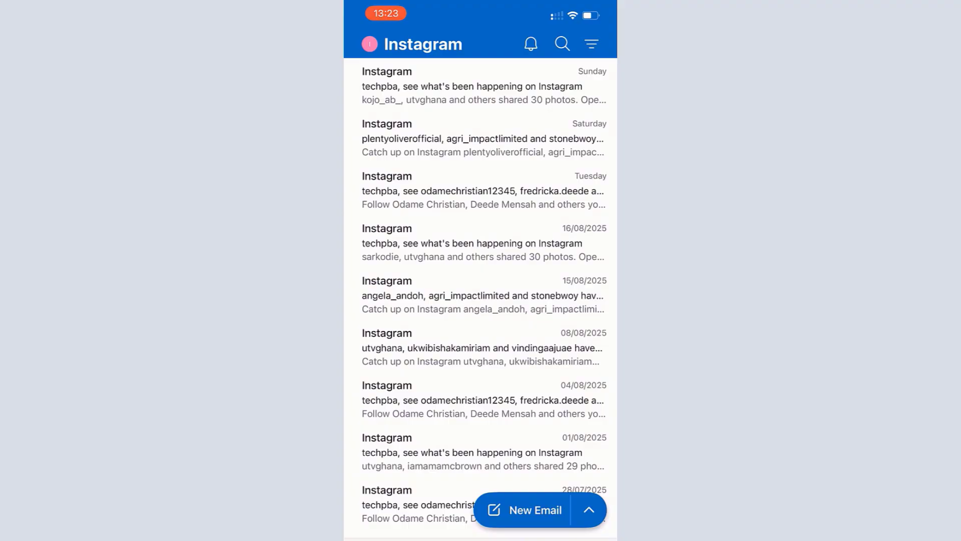
left_click_drag(576, 12, 576, 250)
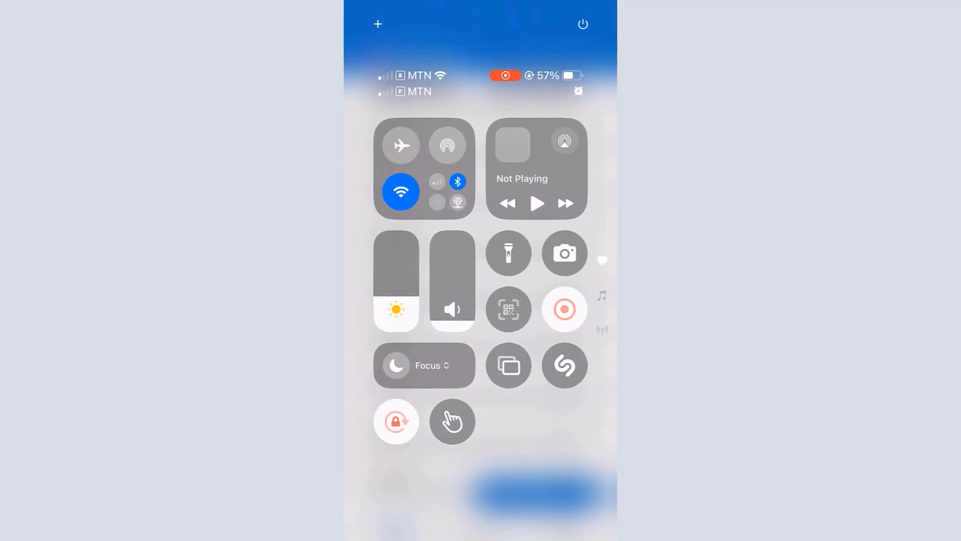